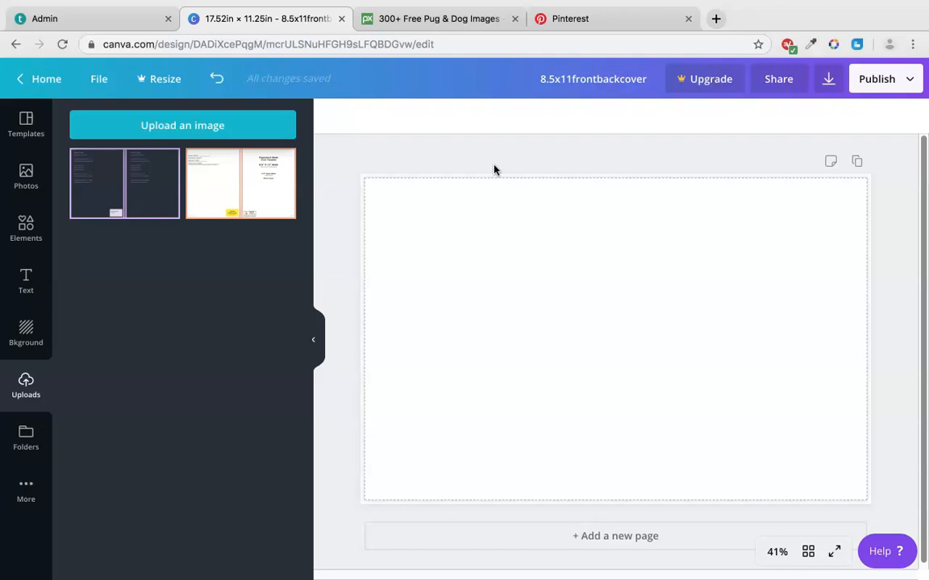
# Step: Browse the "pug quotes" pins on Pinterest, opening several designs including the one reading "If I Can't Take My Pug I'm Not Going"
pyautogui.click(618, 21)
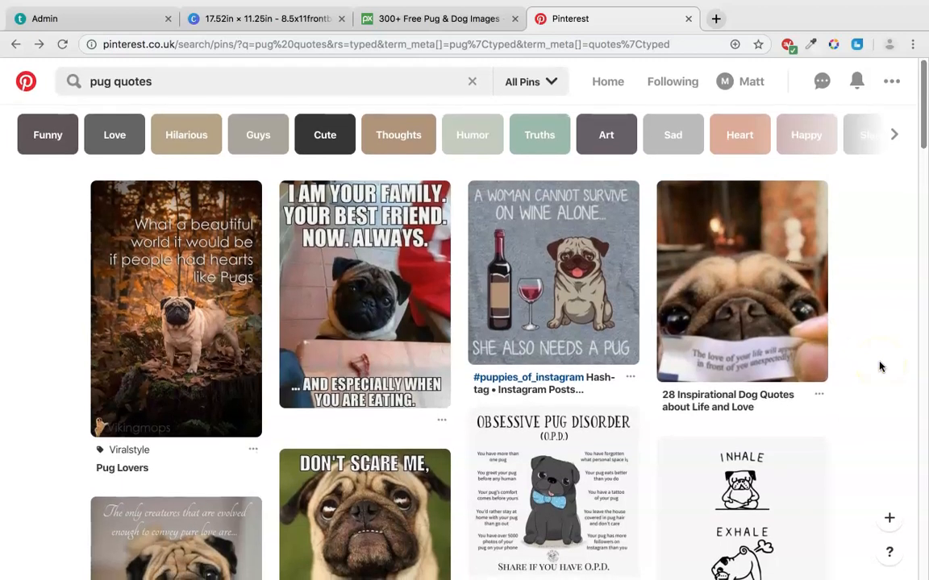
pyautogui.scroll(-3, 880, 366)
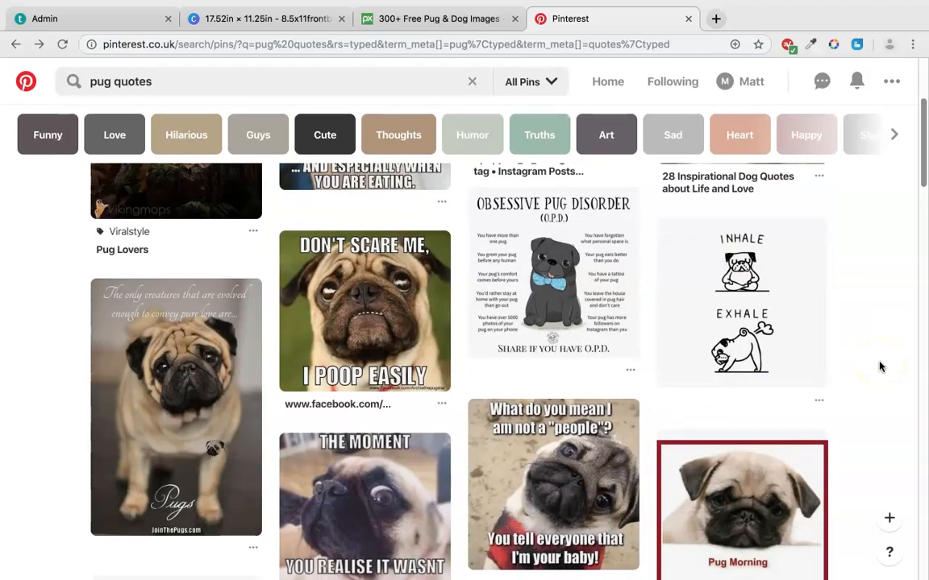
pyautogui.click(800, 300)
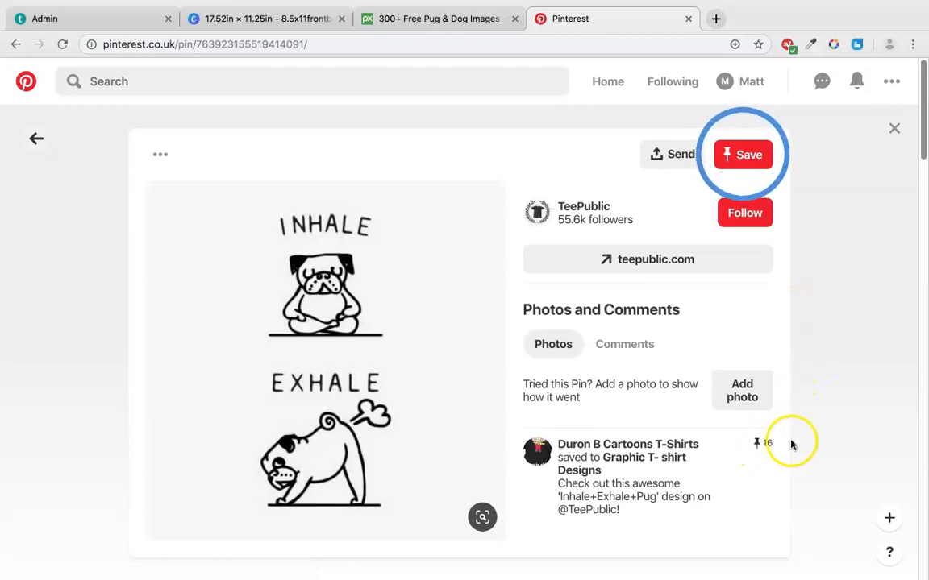
pyautogui.hscroll(-5, 839, 428)
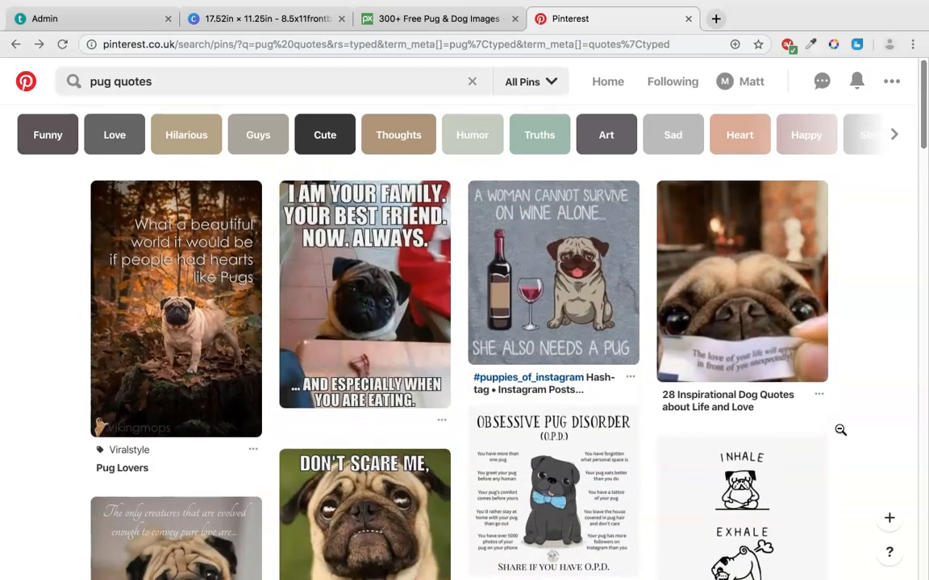
pyautogui.scroll(3, 853, 398)
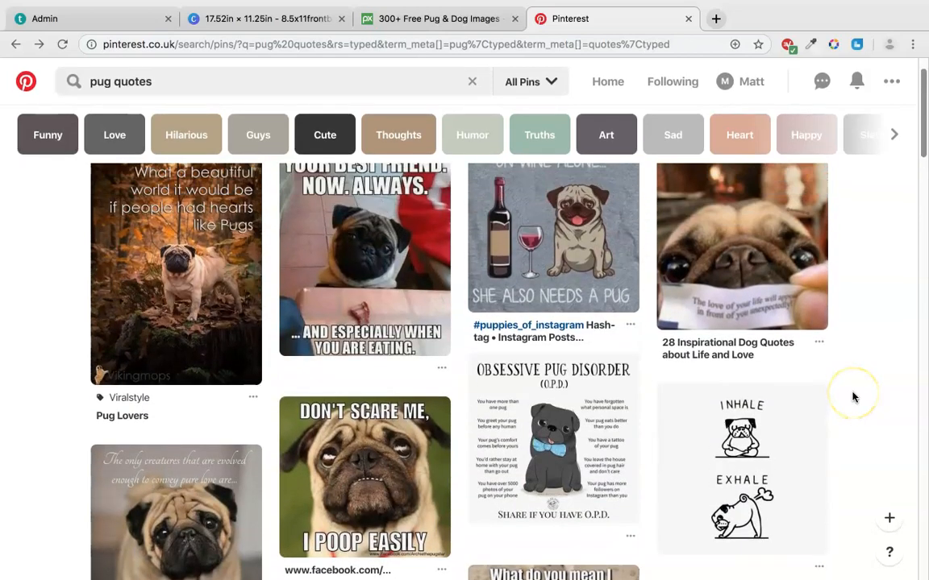
pyautogui.click(628, 284)
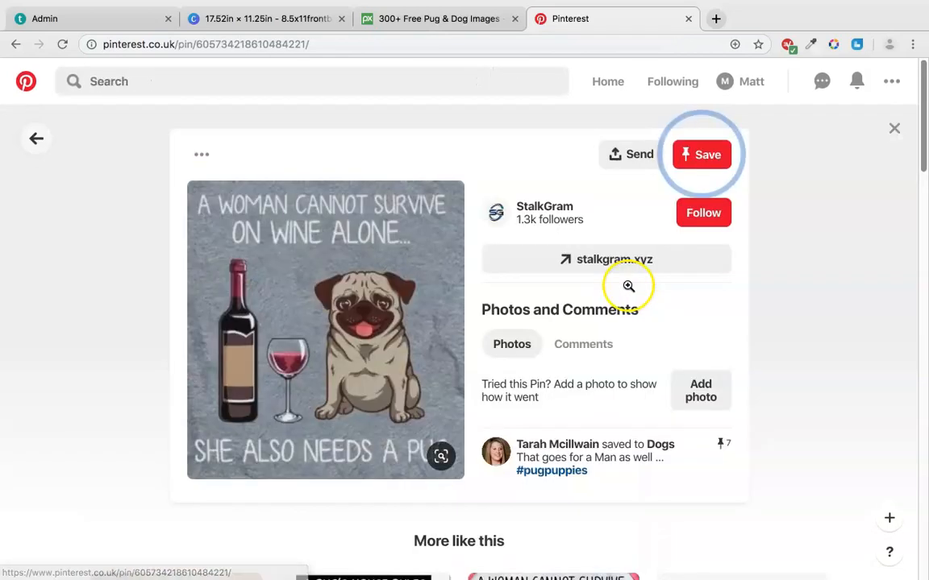
pyautogui.hscroll(-5, 786, 411)
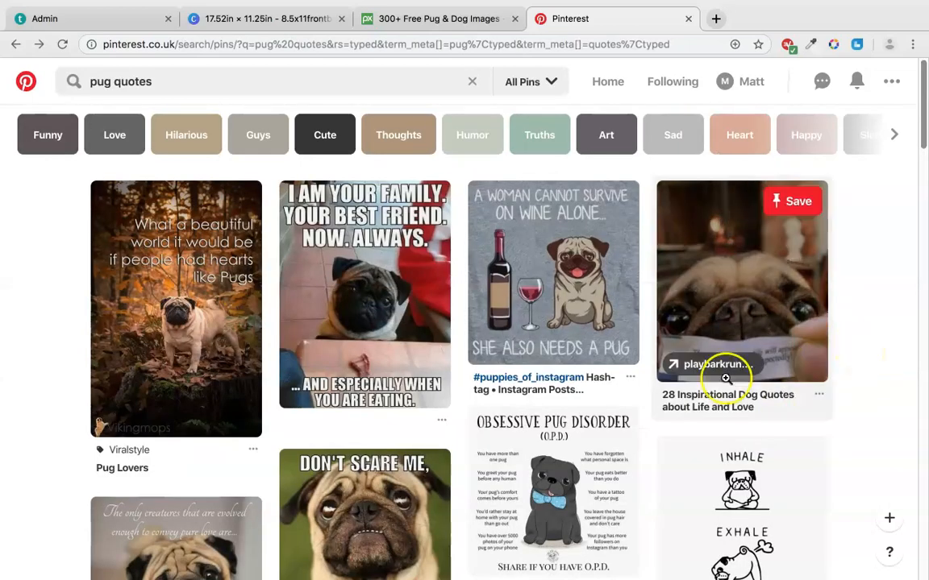
pyautogui.click(222, 356)
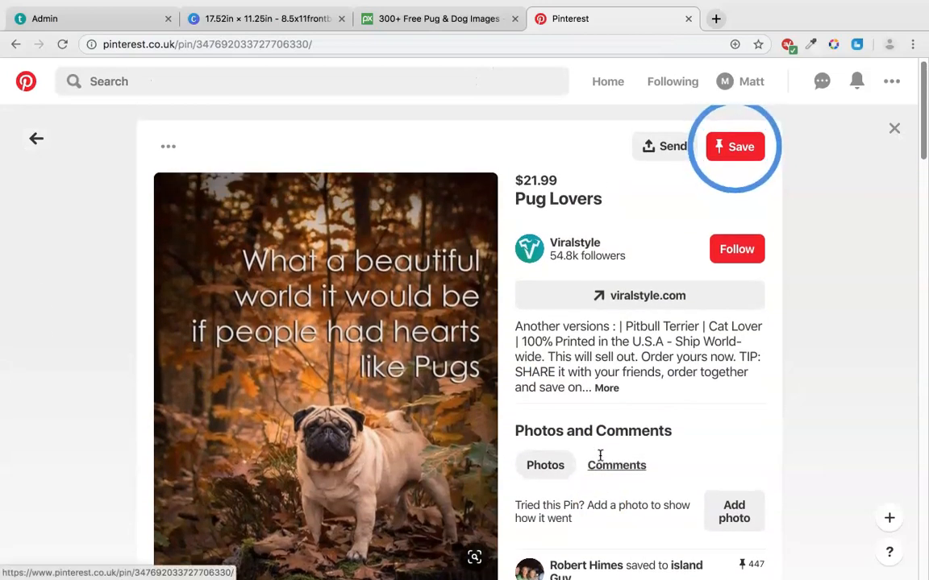
pyautogui.hscroll(-5, 600, 457)
pyautogui.scroll(-3, 600, 457)
pyautogui.scroll(-12, 600, 452)
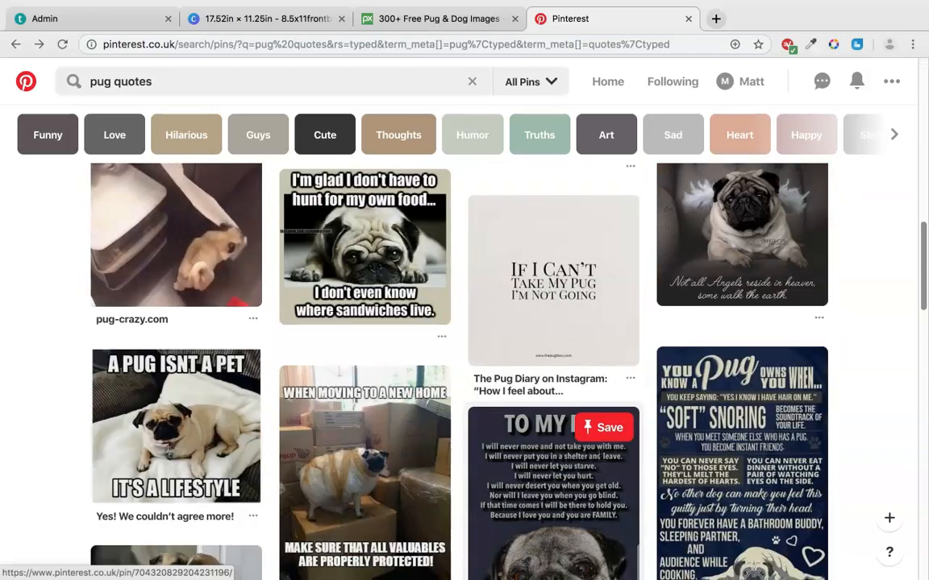
pyautogui.click(599, 272)
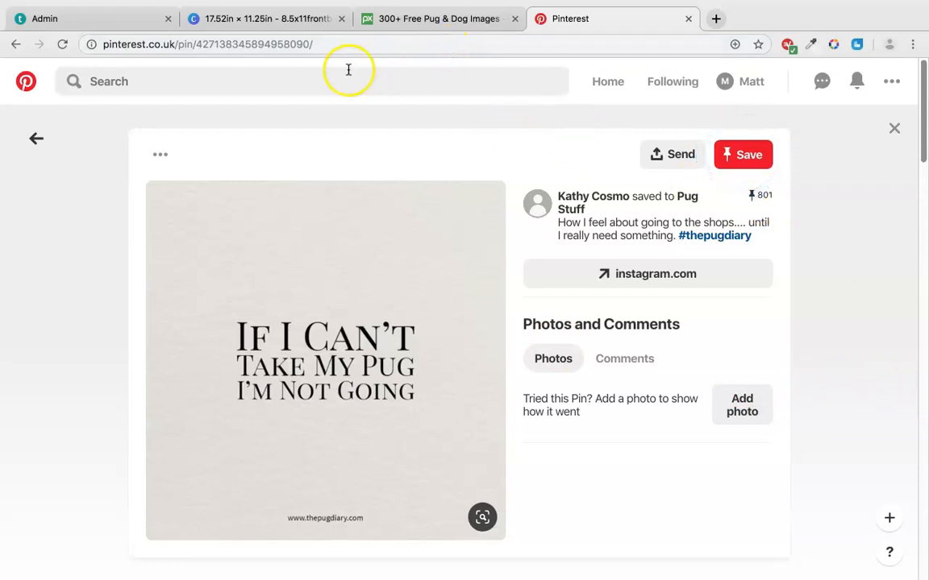
# Step: Switch to the Canva cover design, fill the page with the purple cover template and crop away its upper text area
pyautogui.click(287, 16)
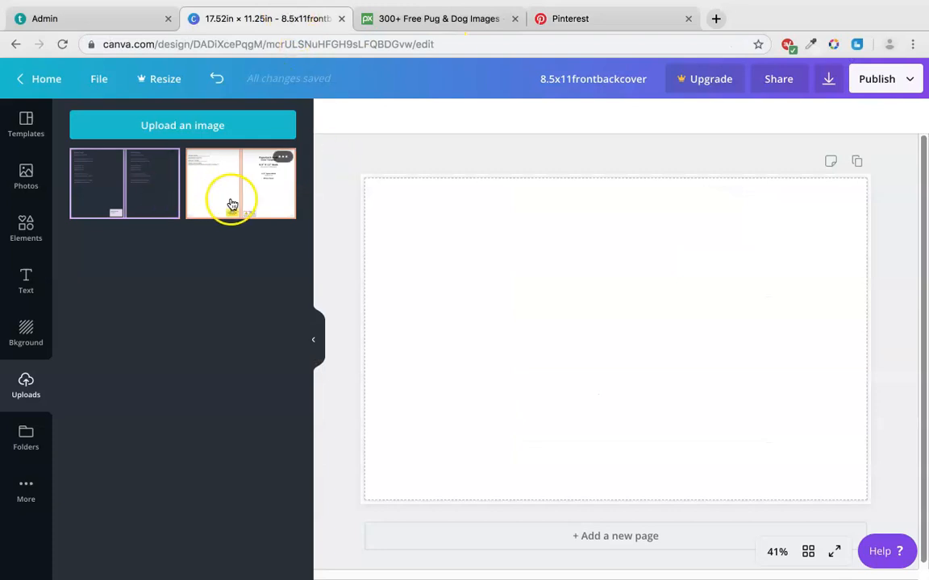
pyautogui.click(153, 199)
pyautogui.moveTo(534, 341); pyautogui.dragTo(486, 371)
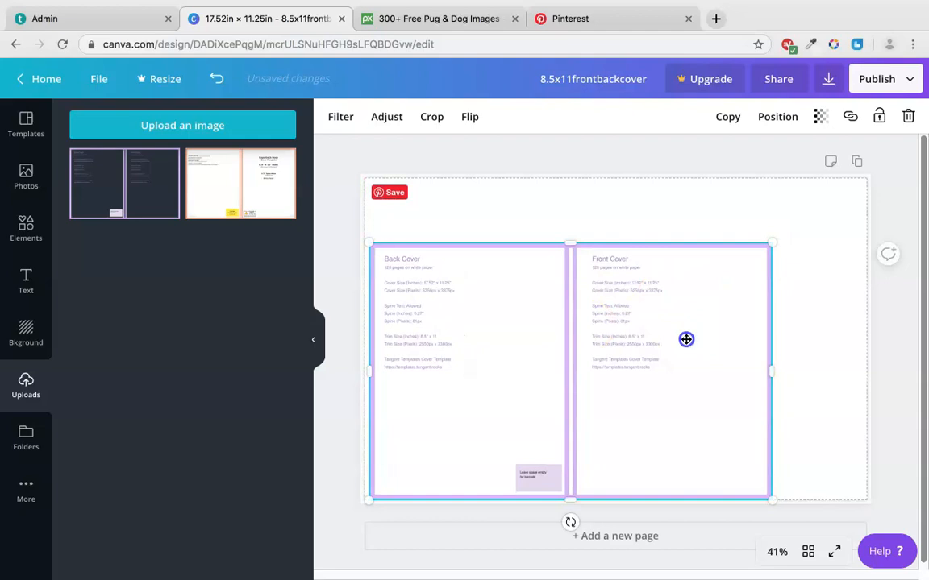
pyautogui.moveTo(686, 338); pyautogui.dragTo(679, 338)
pyautogui.moveTo(769, 244); pyautogui.dragTo(870, 185)
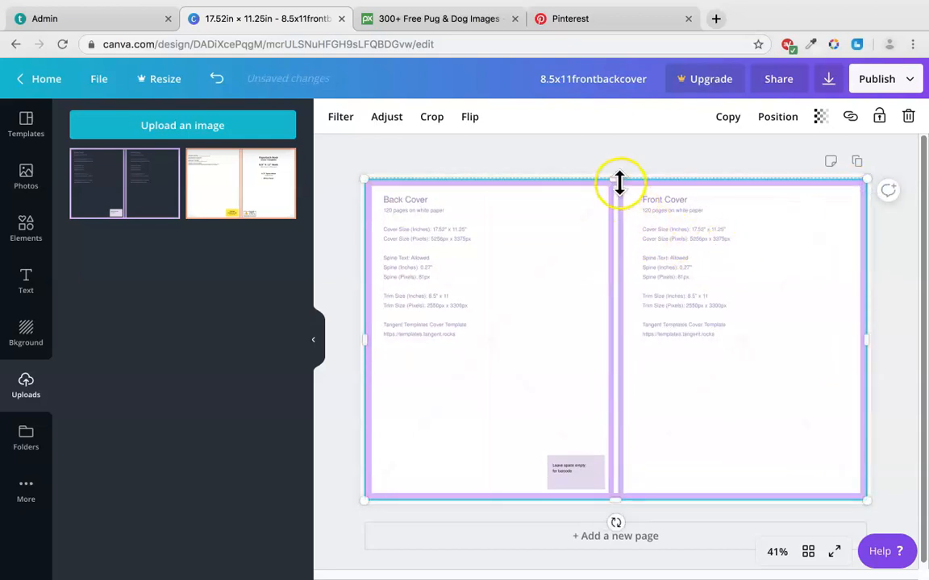
pyautogui.moveTo(616, 178); pyautogui.dragTo(610, 365)
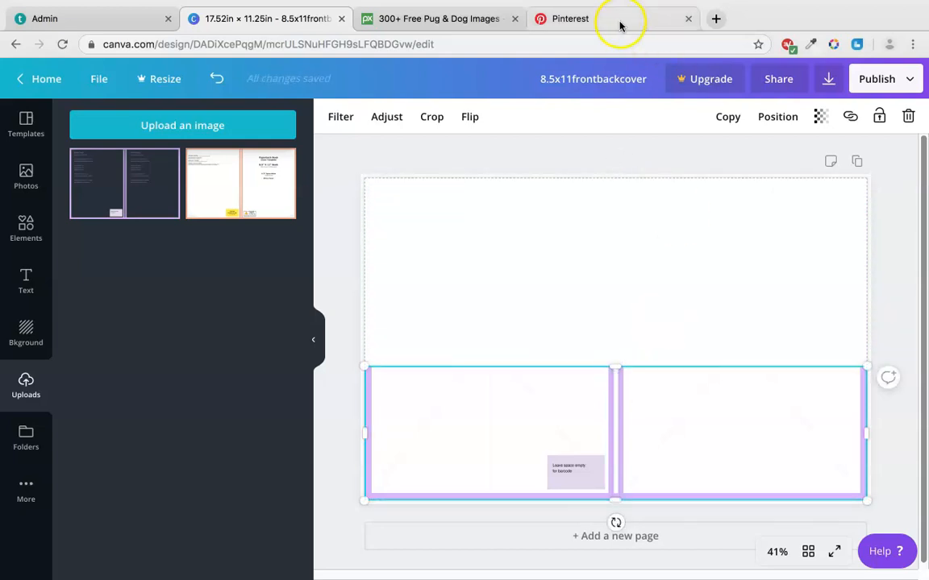
# Step: Recheck the Pinterest quote and add a two-line heading in Canva reading "If I Can't Take My Pug" and "I don't want to go!"
pyautogui.click(645, 24)
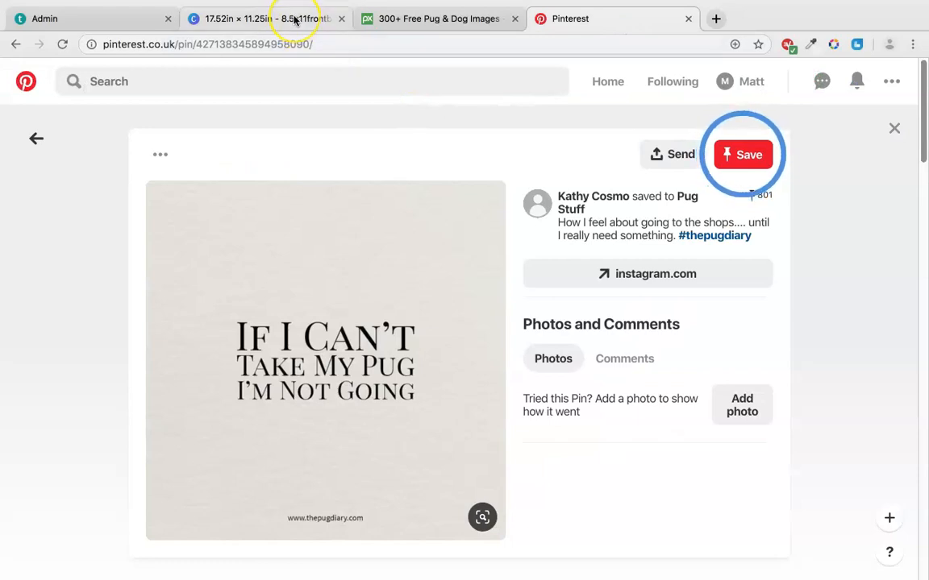
pyautogui.click(295, 19)
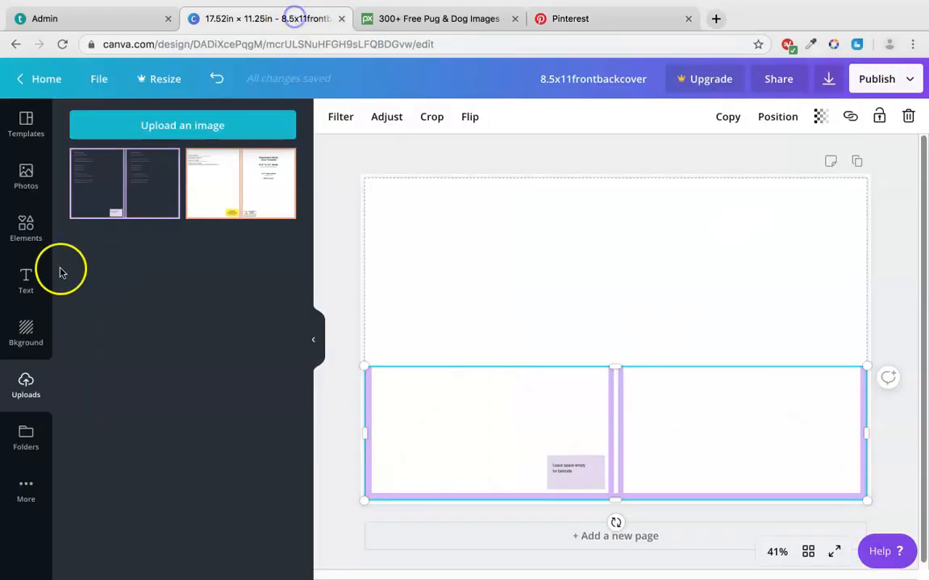
pyautogui.click(26, 274)
pyautogui.click(179, 188)
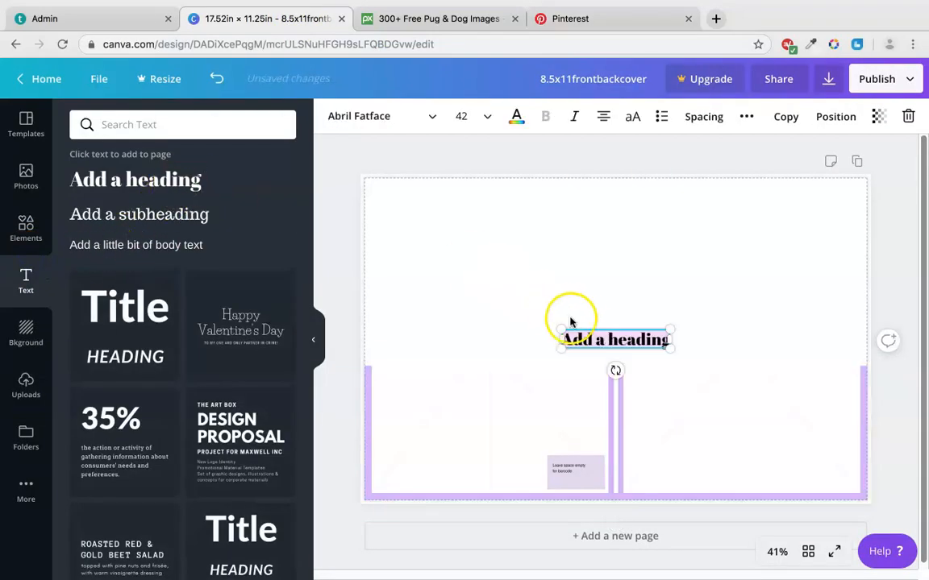
pyautogui.press('BackSpace')
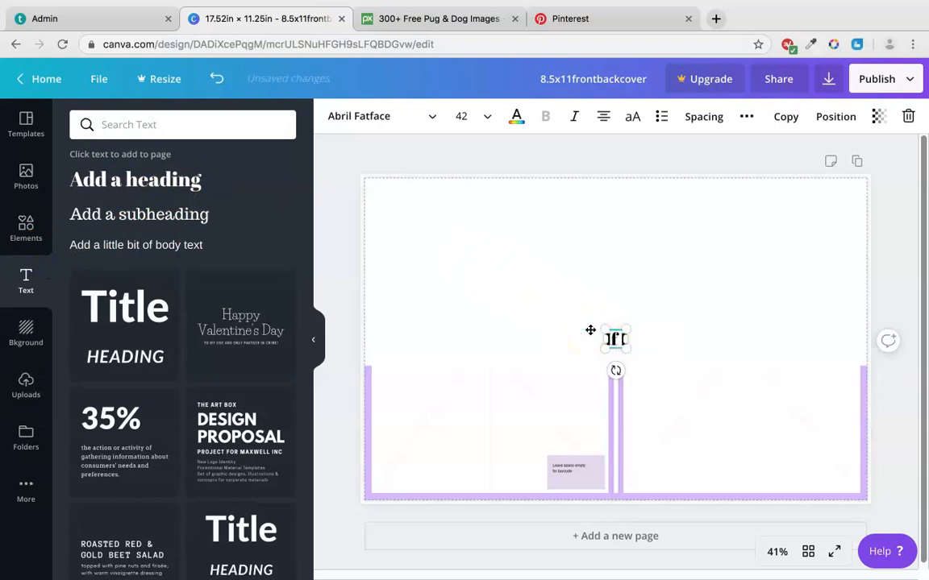
pyautogui.write("If I Can't Take My Pug")
pyautogui.press('Return')
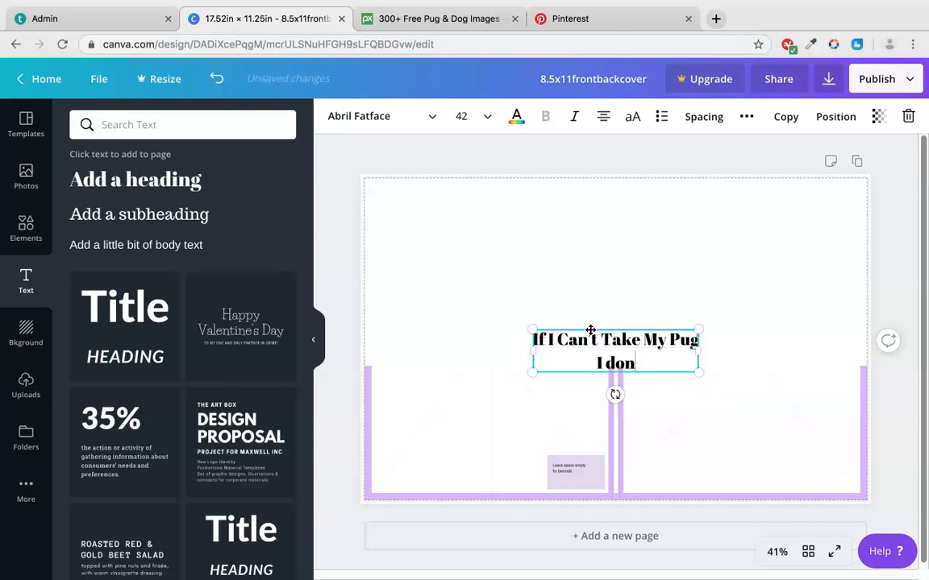
pyautogui.write("I don't want to go!")
# Step: Change the heading's first line to lowercase after the opening letter, reading "If i can't take my pug"
pyautogui.write('i')
pyautogui.write('c')
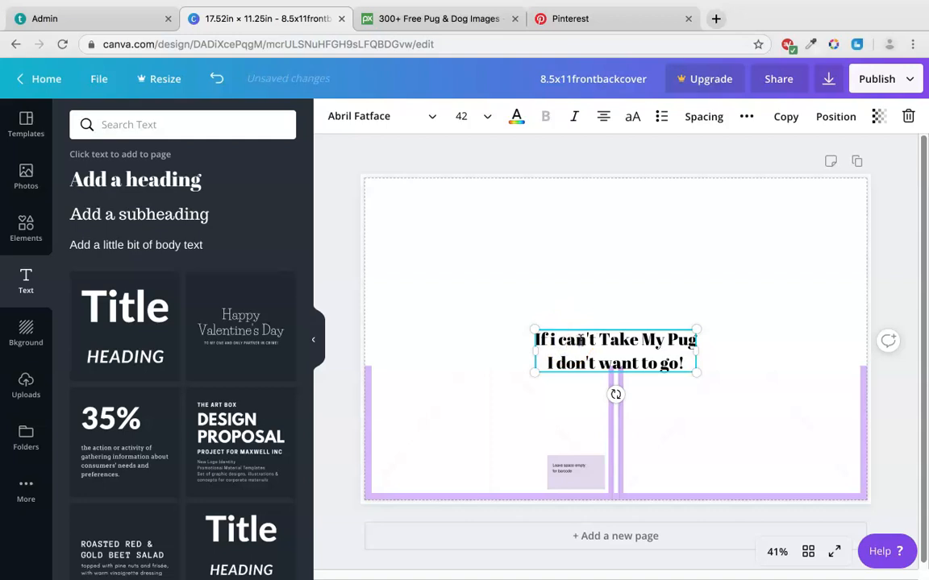
pyautogui.write('t')
pyautogui.write('m')
pyautogui.write('p')
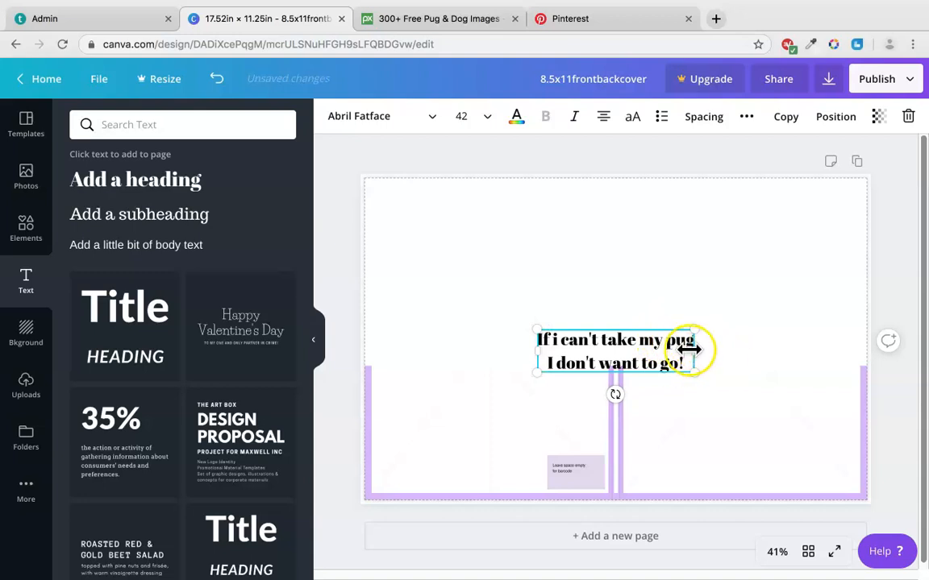
# Step: Change the font of the whole heading to Alegreya SC
pyautogui.press('super+a')
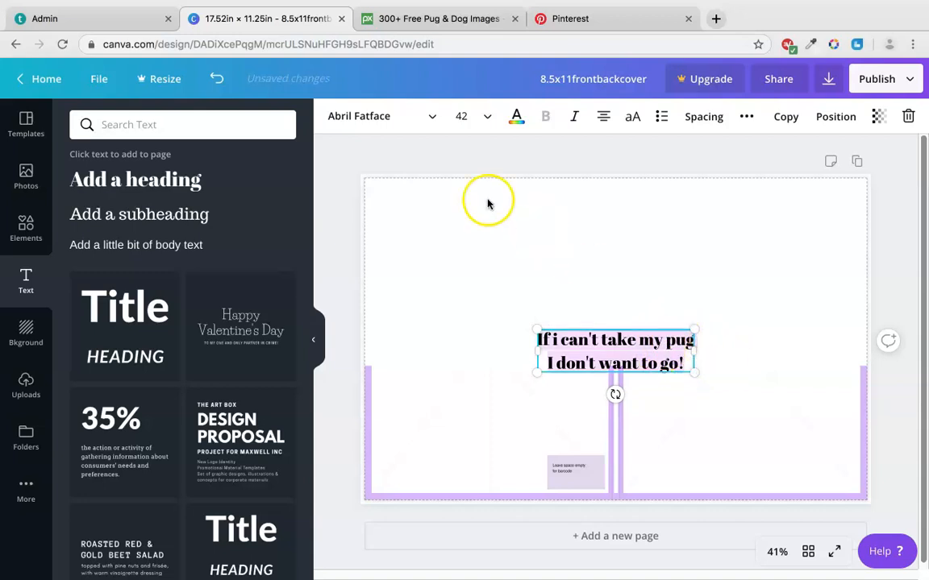
pyautogui.click(340, 116)
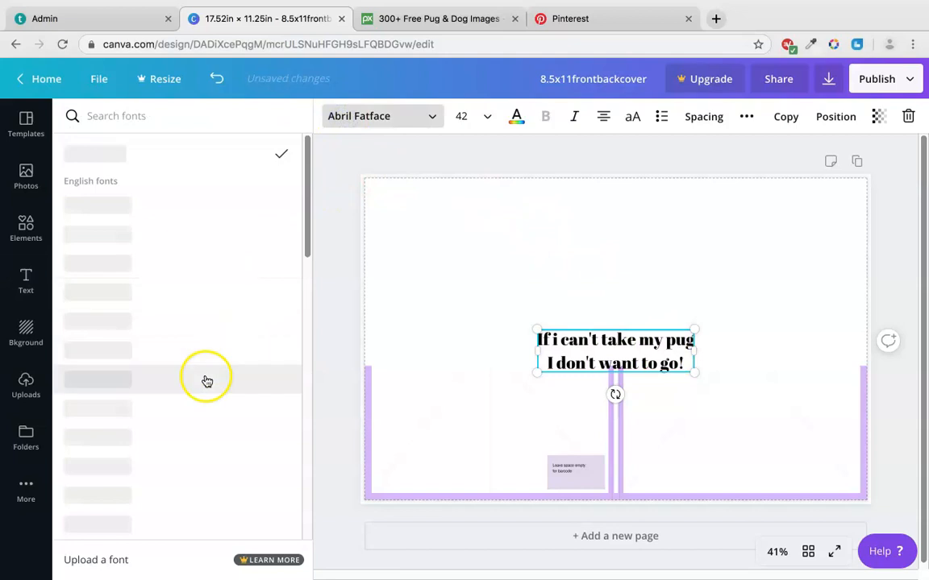
pyautogui.scroll(-10, 211, 373)
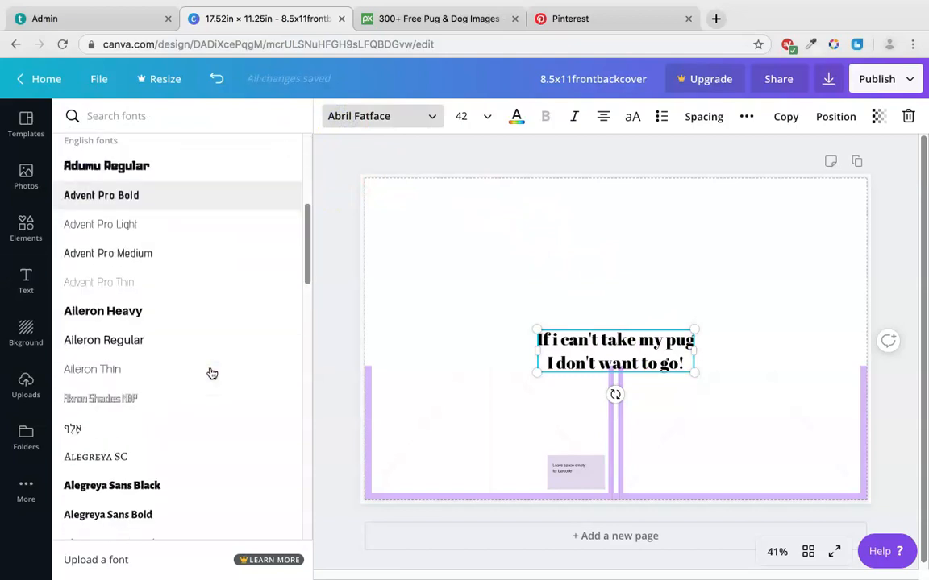
pyautogui.scroll(-3, 210, 373)
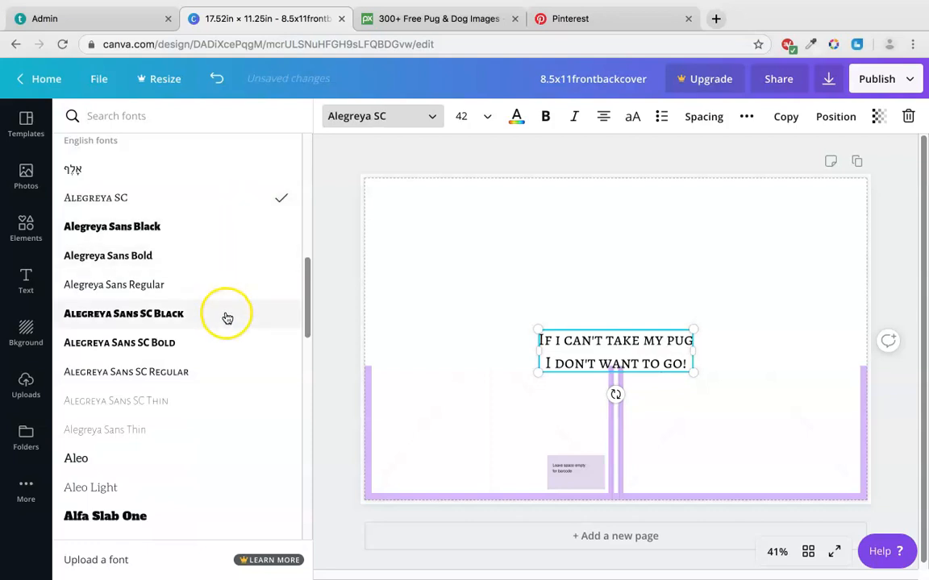
pyautogui.click(711, 311)
# Step: Move the heading onto the front cover half of the page, comparing it with the quote pin on Pinterest
pyautogui.moveTo(600, 345); pyautogui.dragTo(773, 316)
pyautogui.click(557, 18)
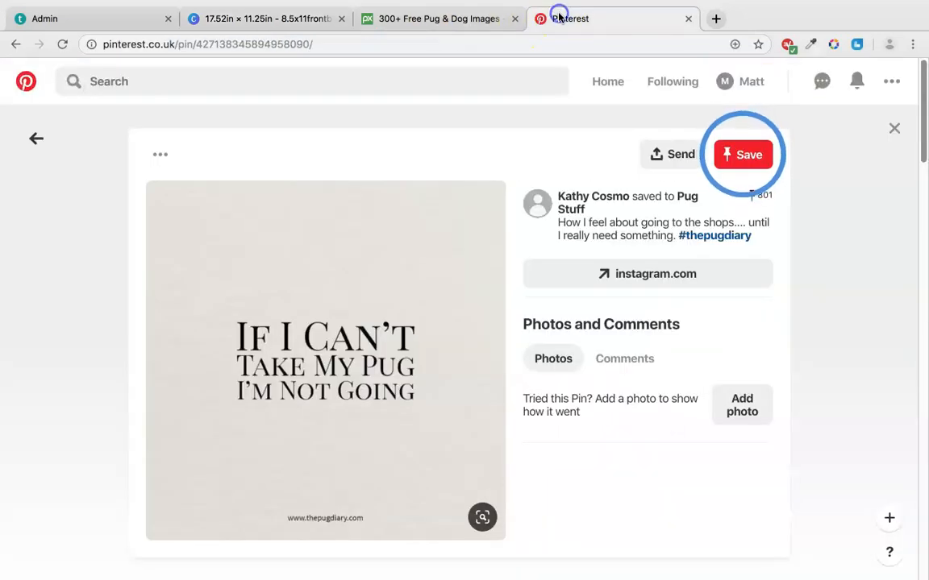
pyautogui.click(258, 16)
pyautogui.click(769, 287)
pyautogui.click(758, 311)
pyautogui.moveTo(758, 310); pyautogui.dragTo(764, 309)
pyautogui.click(777, 278)
pyautogui.click(781, 307)
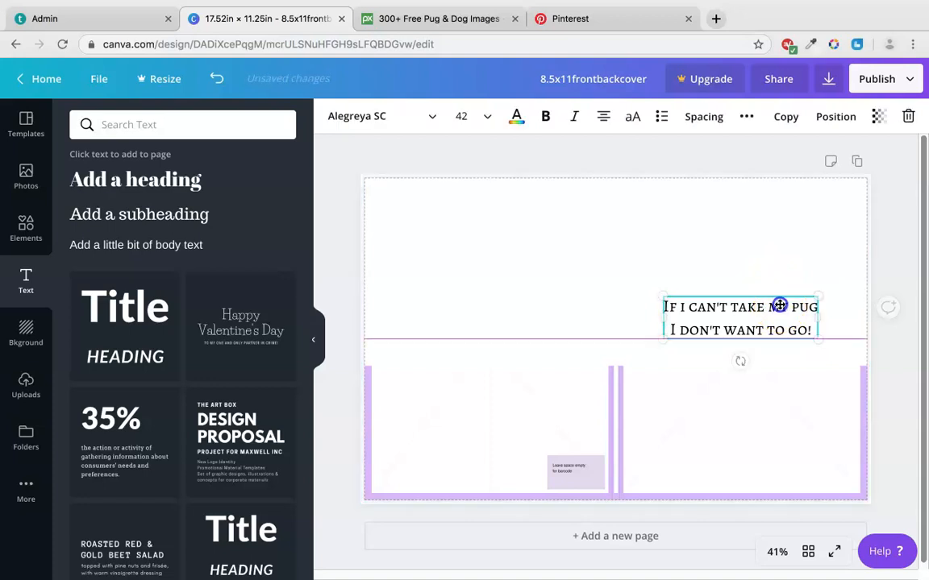
# Step: Enlarge the heading to a font size of about 55.3 and position it centrally across the front cover
pyautogui.moveTo(818, 339); pyautogui.dragTo(860, 368)
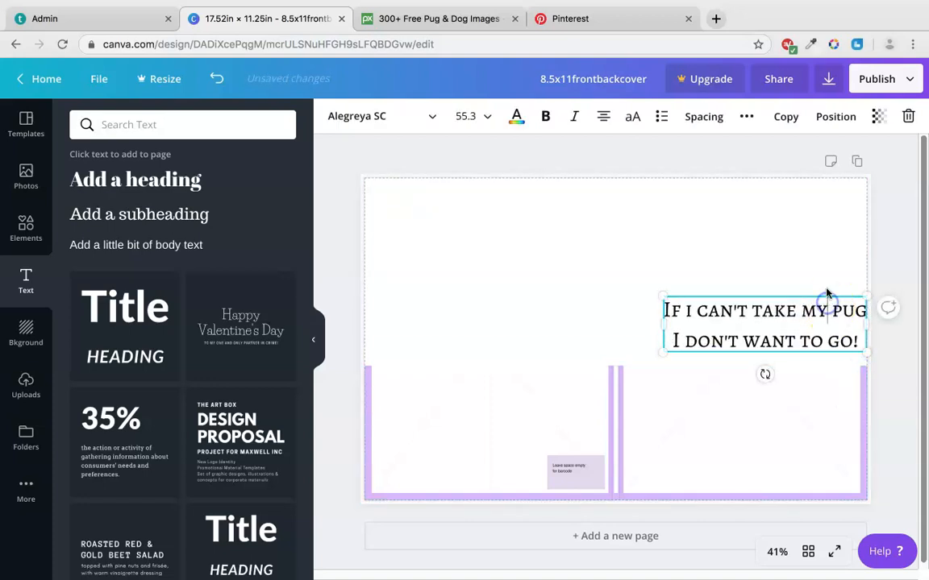
pyautogui.moveTo(825, 293); pyautogui.dragTo(803, 288)
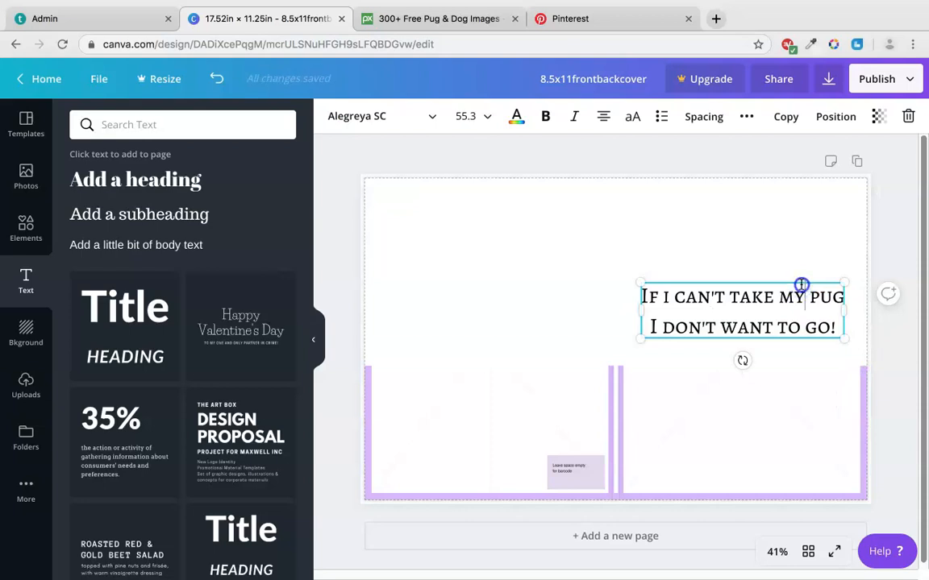
pyautogui.moveTo(799, 282); pyautogui.dragTo(799, 279)
pyautogui.click(796, 256)
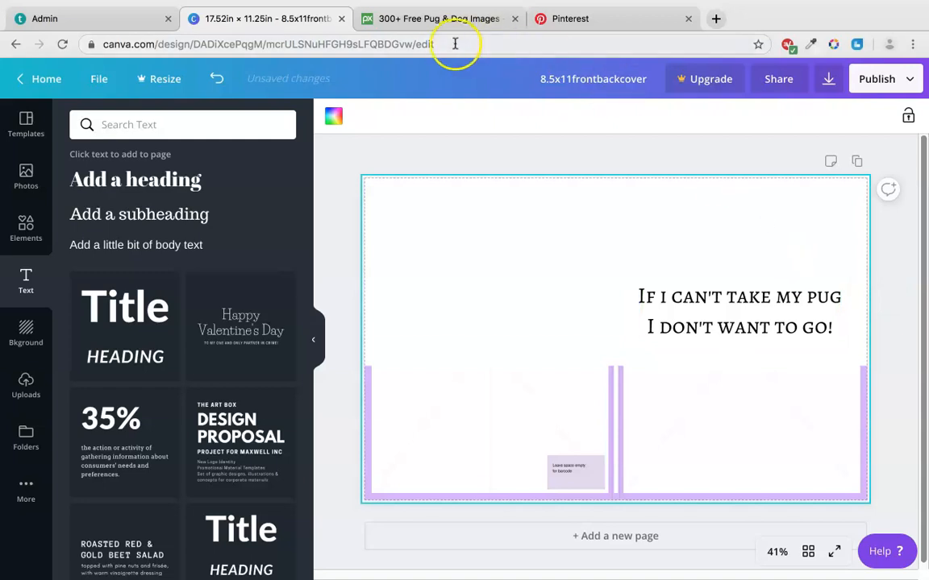
# Step: Search the background colours for "cream", try several shades and apply the pale cream from the Bamboo Beach palette to the page
pyautogui.click(496, 200)
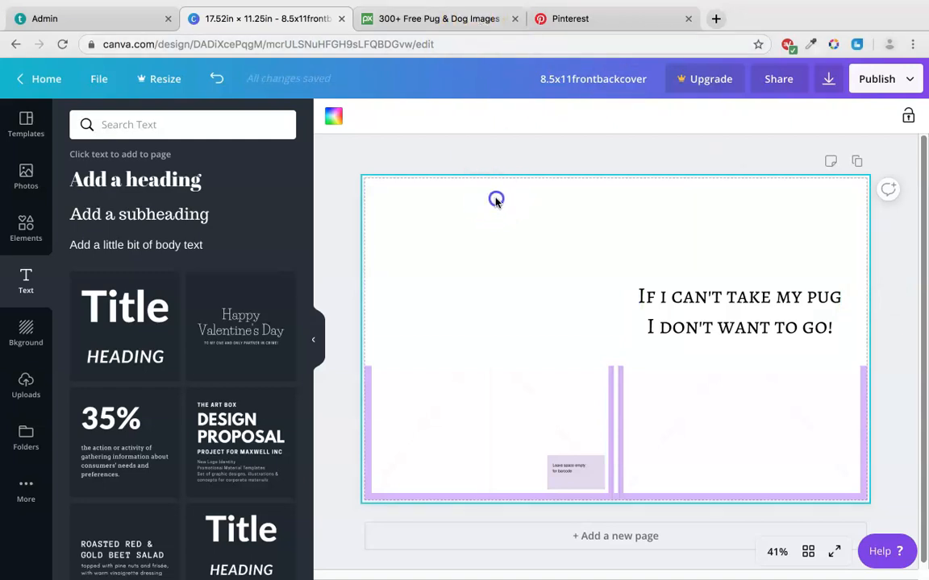
pyautogui.click(327, 116)
pyautogui.click(279, 118)
pyautogui.write('cream')
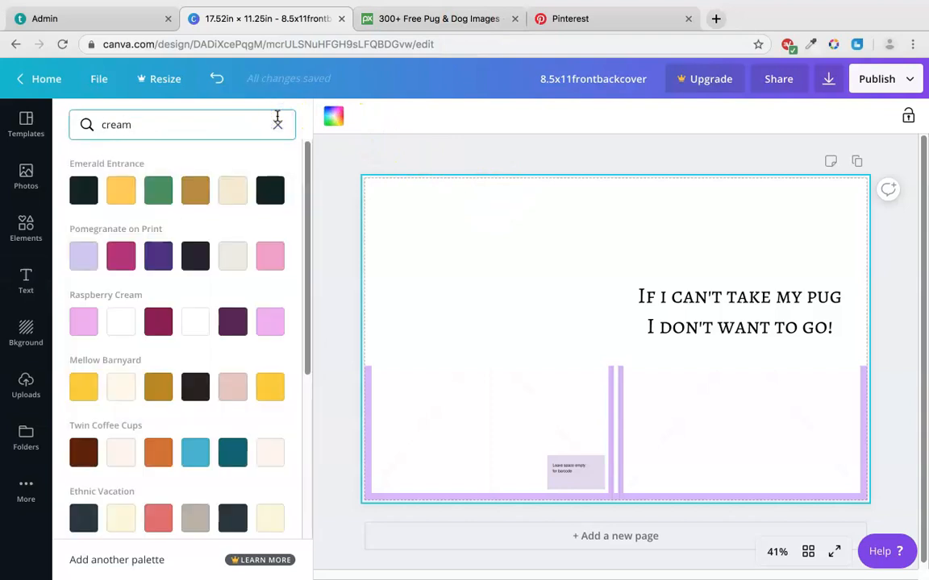
pyautogui.click(242, 200)
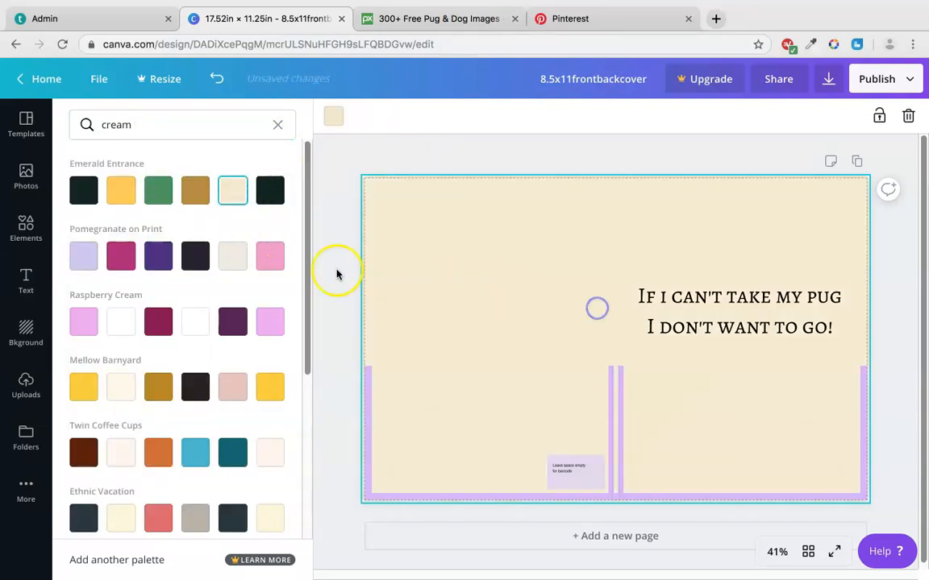
pyautogui.click(270, 453)
pyautogui.click(117, 398)
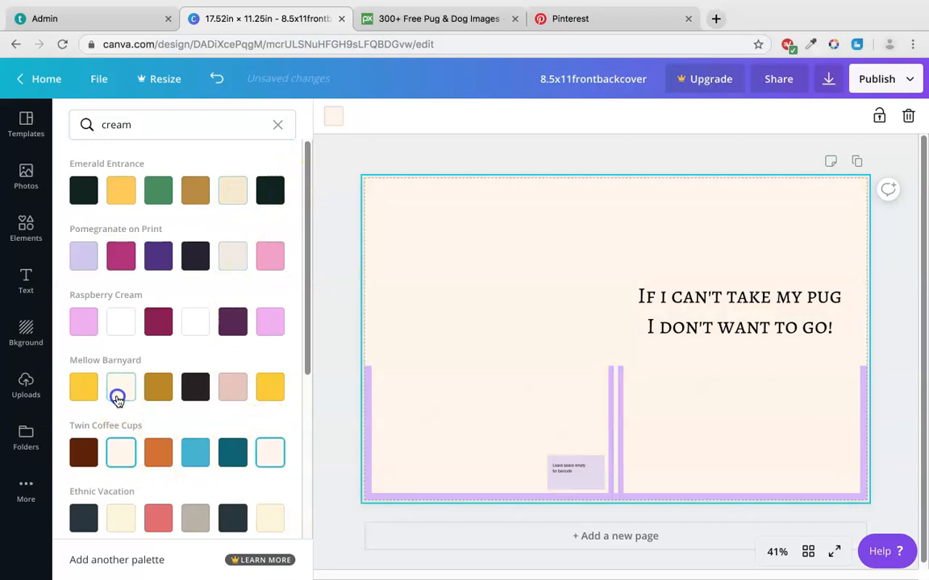
pyautogui.scroll(-2, 125, 403)
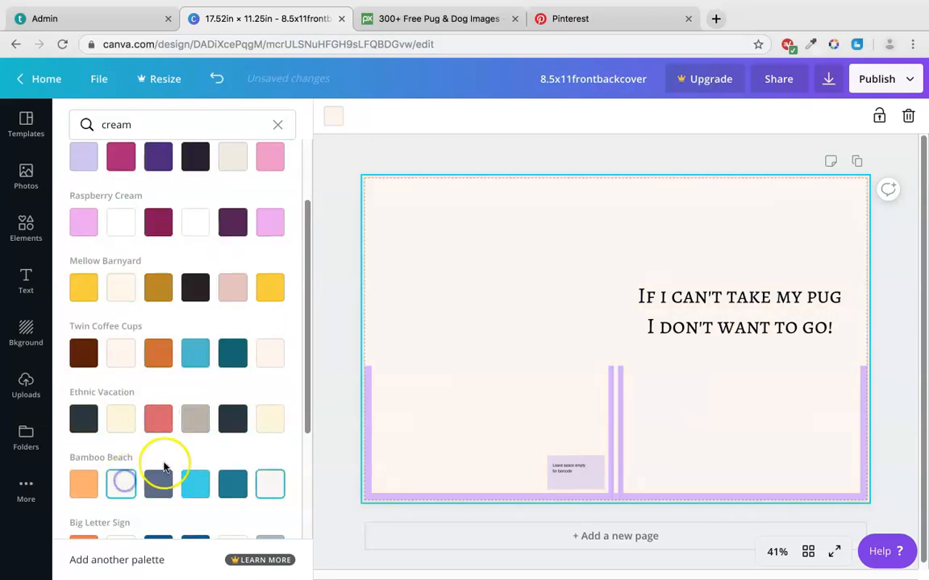
# Step: Apply the pale cream from the Big Letter Sign palette to the page background, and nudge the heading slightly
pyautogui.scroll(-4, 161, 468)
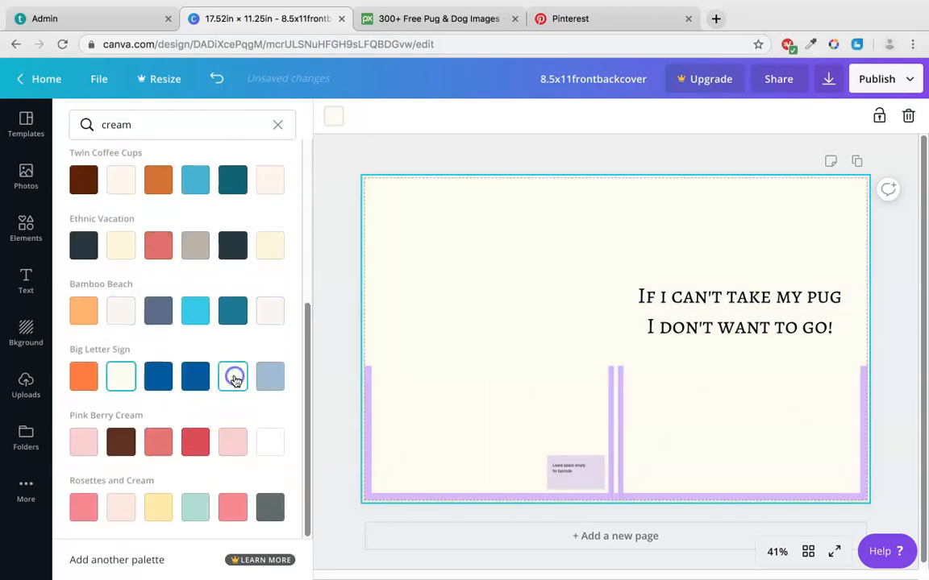
pyautogui.moveTo(723, 305); pyautogui.dragTo(725, 300)
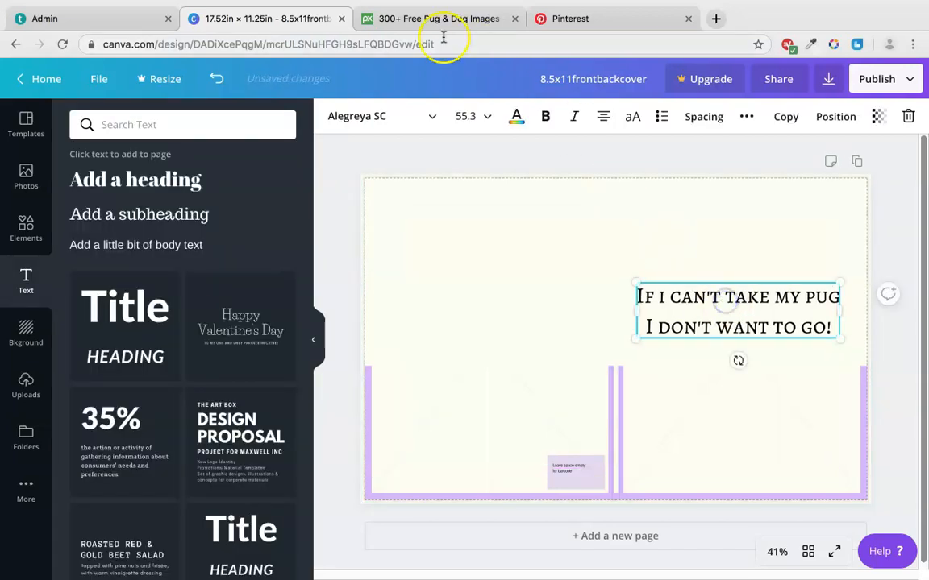
# Step: Search the text colours for "cream" and apply the beige cream from the Emerald Entrance palette to the heading
pyautogui.click(516, 116)
pyautogui.click(192, 121)
pyautogui.write('cream')
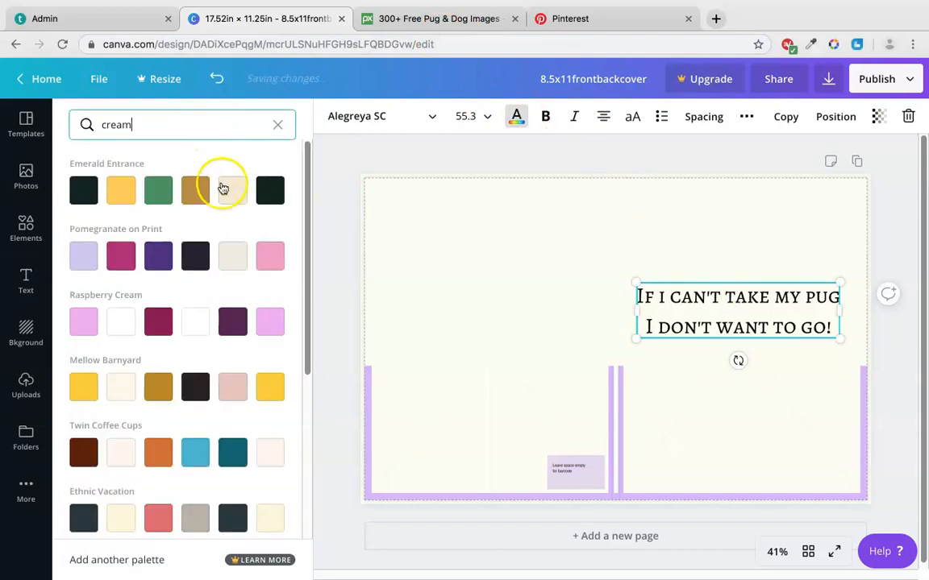
pyautogui.scroll(-5, 223, 189)
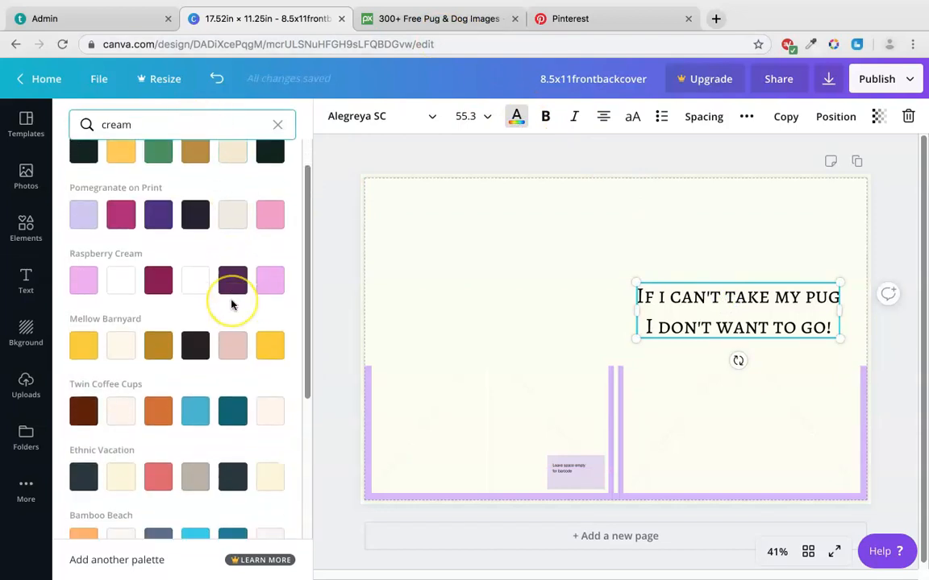
pyautogui.scroll(5, 232, 331)
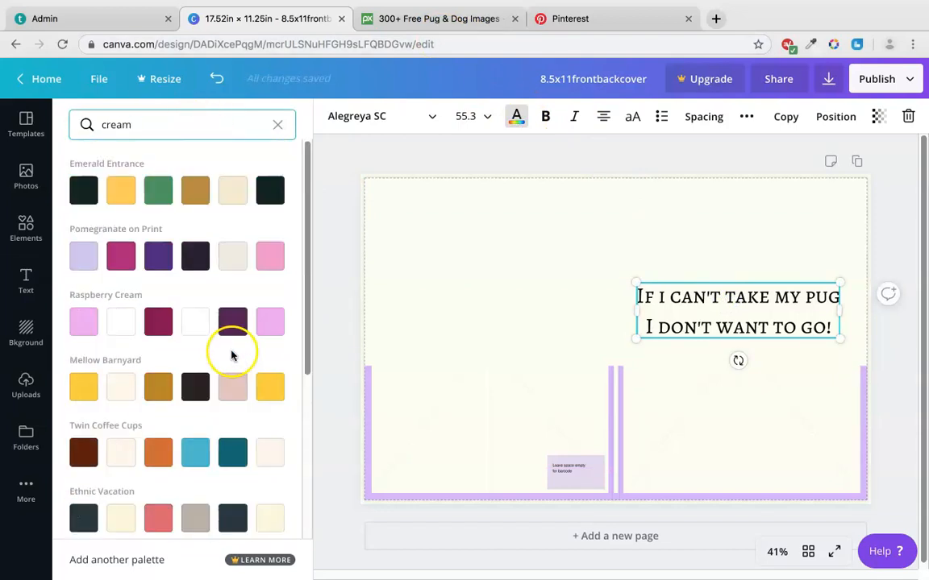
pyautogui.click(240, 202)
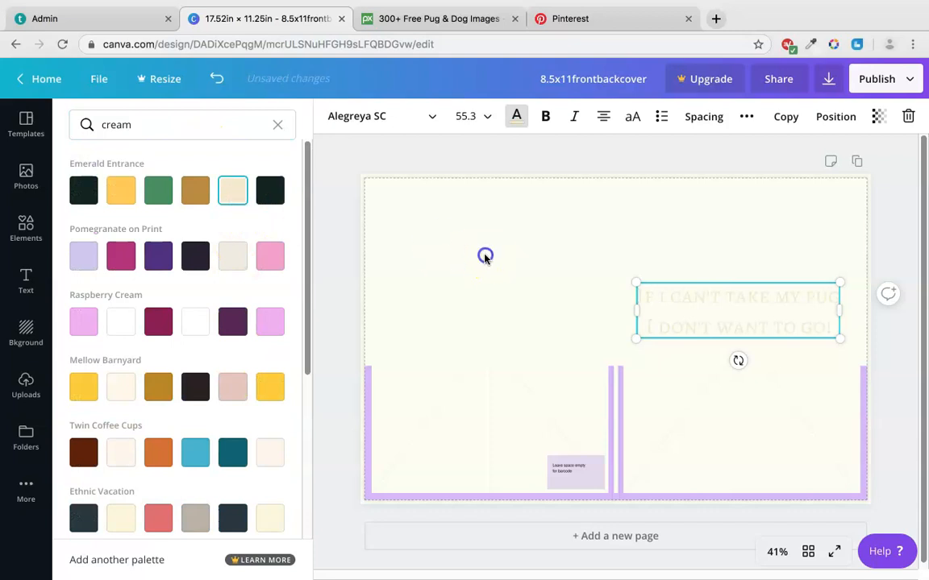
# Step: Apply the beige cream already used for the heading text to the page background
pyautogui.click(484, 259)
pyautogui.click(333, 115)
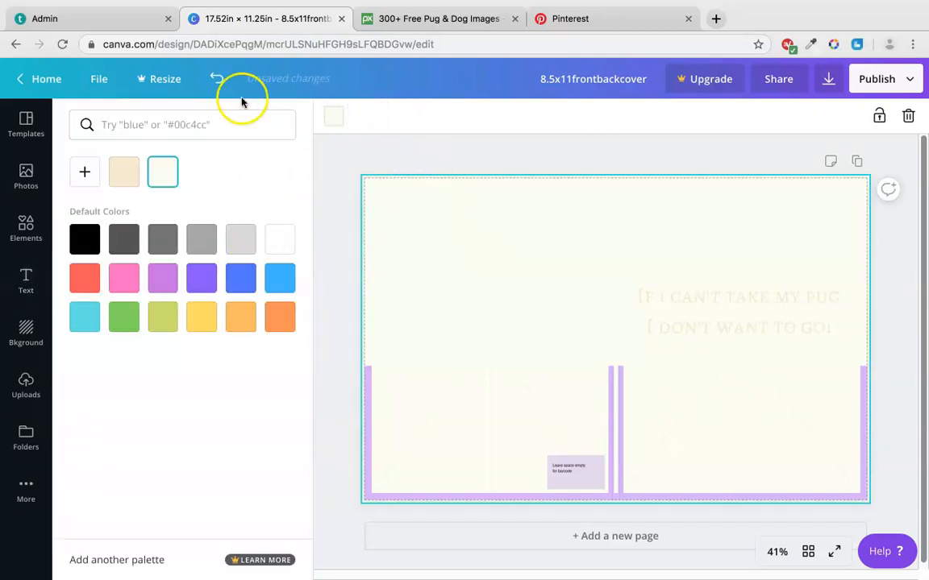
pyautogui.click(127, 172)
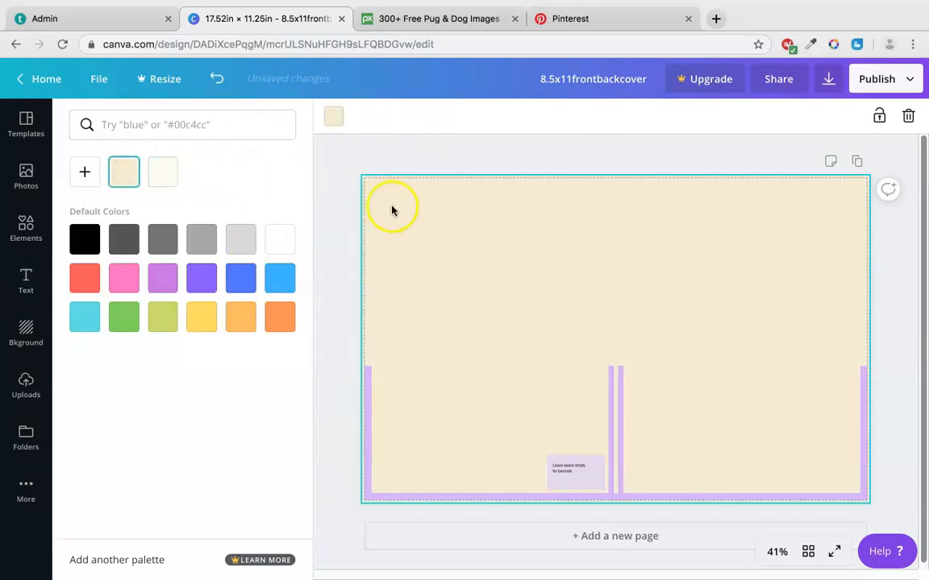
# Step: Set the text colour of the whole heading to black
pyautogui.click(752, 324)
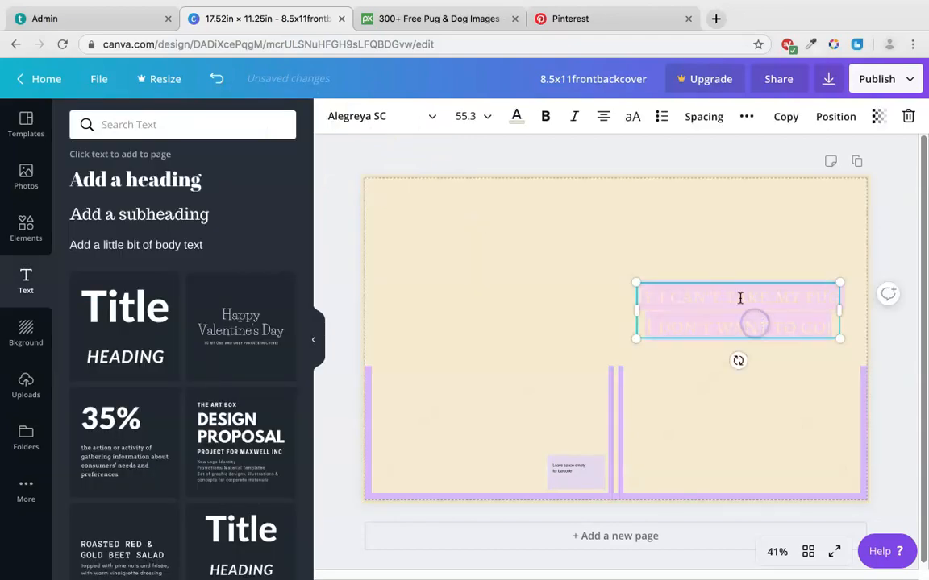
pyautogui.click(514, 117)
pyautogui.click(87, 238)
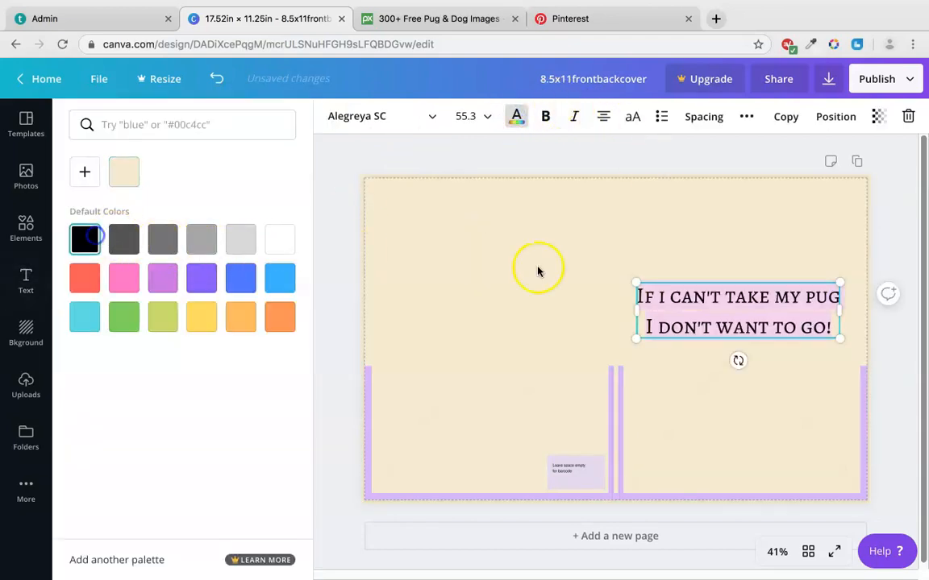
# Step: Shorten the purple cover template overlay by lowering its upper edge further below the heading
pyautogui.click(594, 278)
pyautogui.click(720, 388)
pyautogui.moveTo(616, 367); pyautogui.dragTo(620, 411)
pyautogui.click(699, 337)
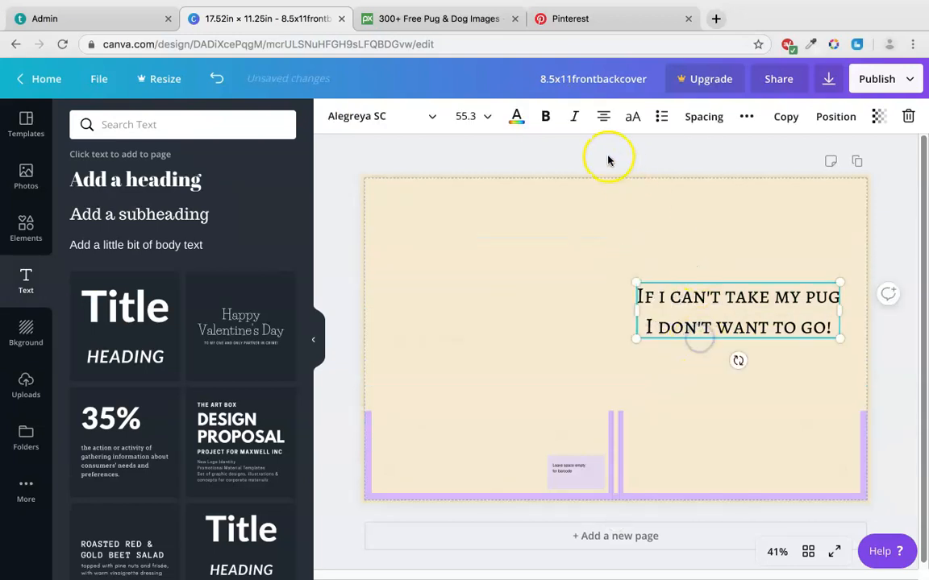
# Step: Search the background colours for "cream", apply the off-white from the Pomegranate on Print palette, and stretch the template overlay upward
pyautogui.click(582, 194)
pyautogui.click(333, 116)
pyautogui.click(266, 121)
pyautogui.write('cream')
pyautogui.click(233, 191)
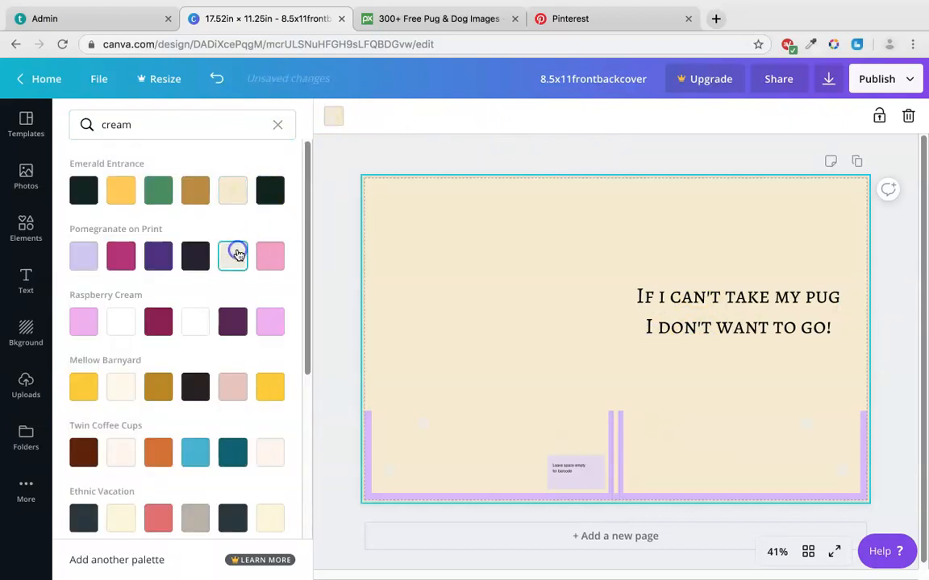
pyautogui.click(684, 414)
pyautogui.moveTo(618, 408); pyautogui.dragTo(620, 359)
# Step: Switch to the Pixabay pug search, filter the images to transparent ones and browse the results
pyautogui.click(443, 17)
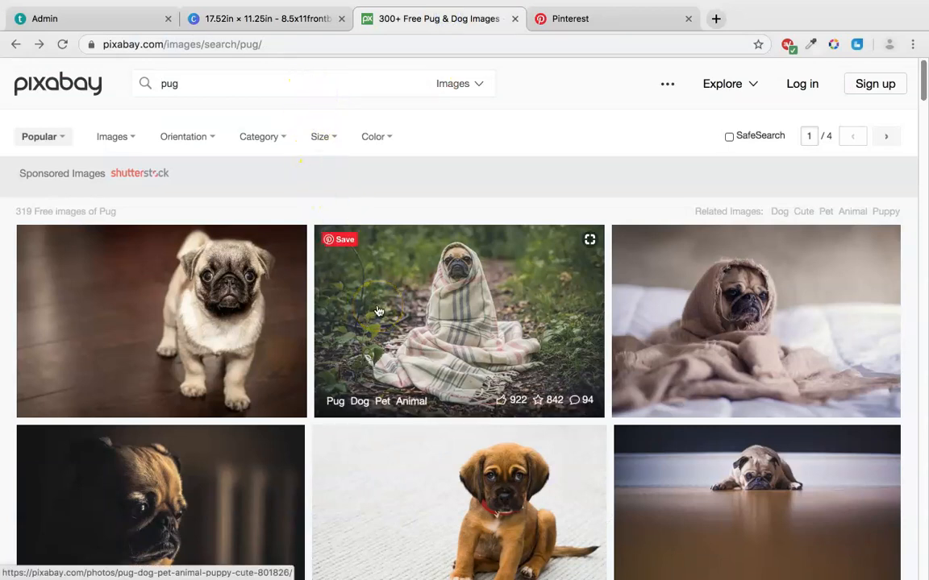
pyautogui.click(380, 137)
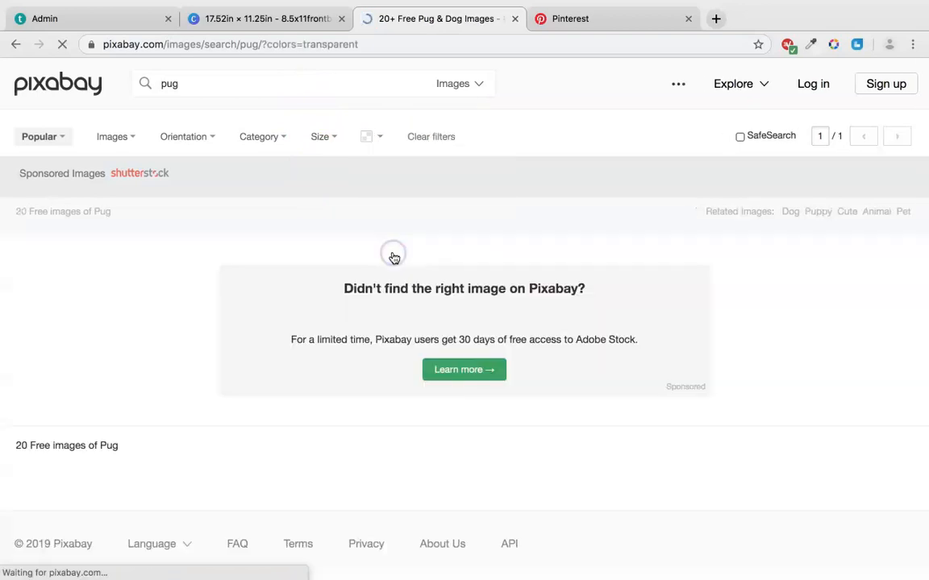
pyautogui.scroll(-2, 621, 395)
pyautogui.scroll(-5, 643, 419)
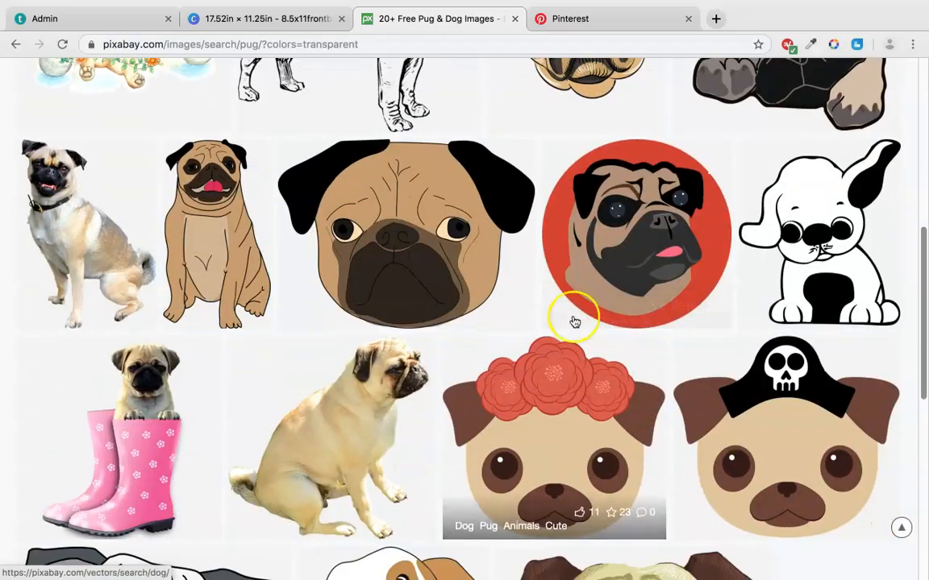
# Step: Open the flat, sad-looking cartoon pug face and download it as a 1280×942 PNG, completing the captcha check
pyautogui.click(484, 235)
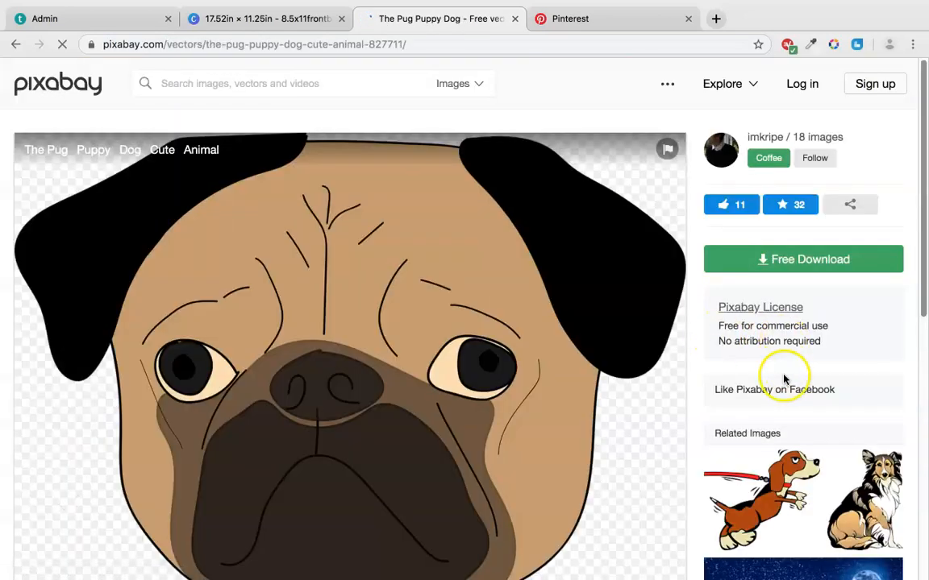
pyautogui.click(825, 353)
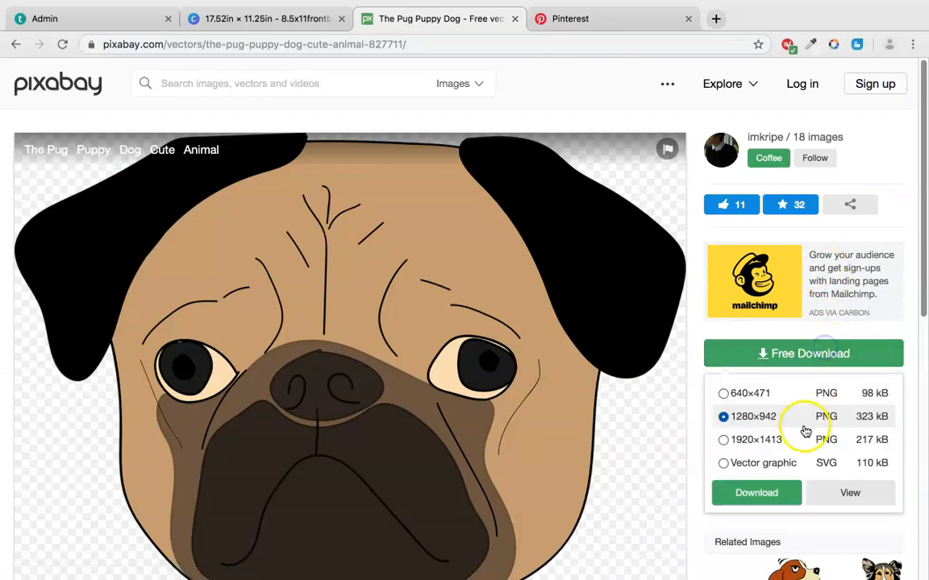
pyautogui.click(766, 491)
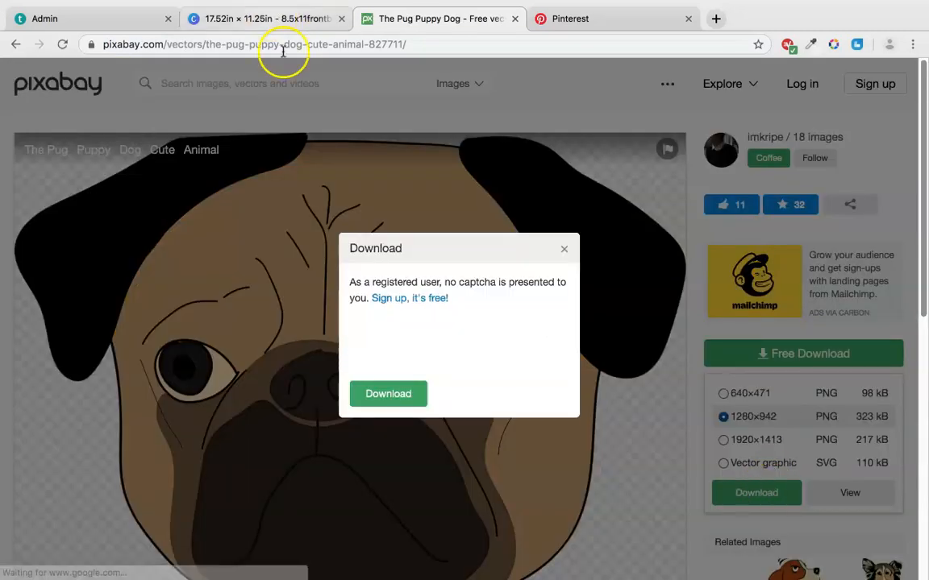
pyautogui.click(367, 344)
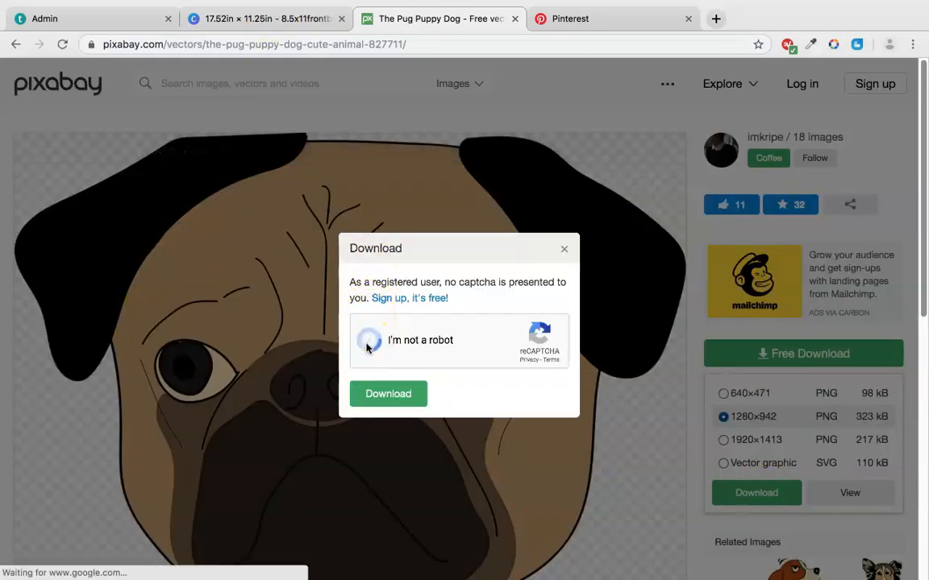
pyautogui.click(379, 387)
# Step: Switch back to Canva and shorten the template overlay so its upper edge sits well below the heading
pyautogui.click(270, 15)
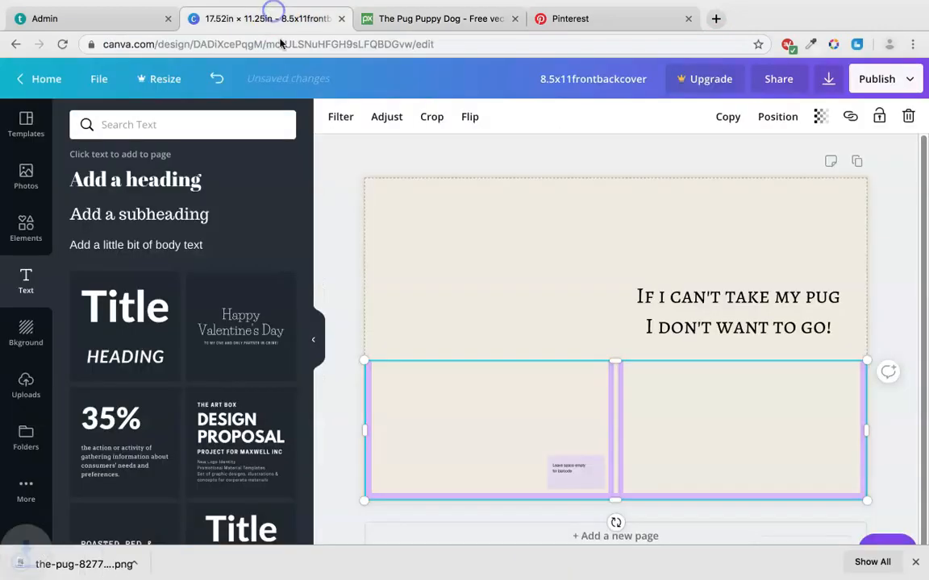
pyautogui.moveTo(619, 348); pyautogui.dragTo(615, 404)
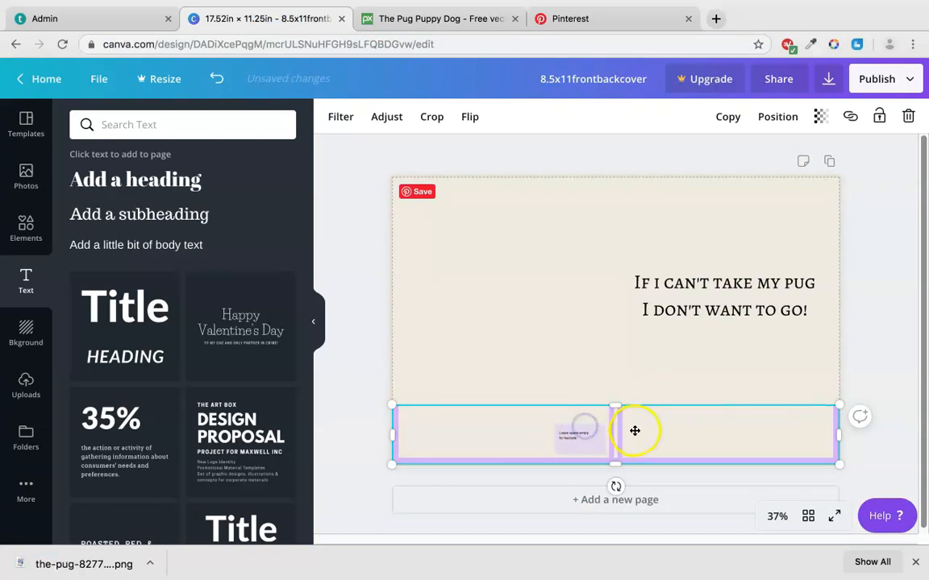
# Step: Place the downloaded flat pug face in the design, shrink it and position it below the heading on the front cover
pyautogui.moveTo(99, 556); pyautogui.dragTo(726, 369)
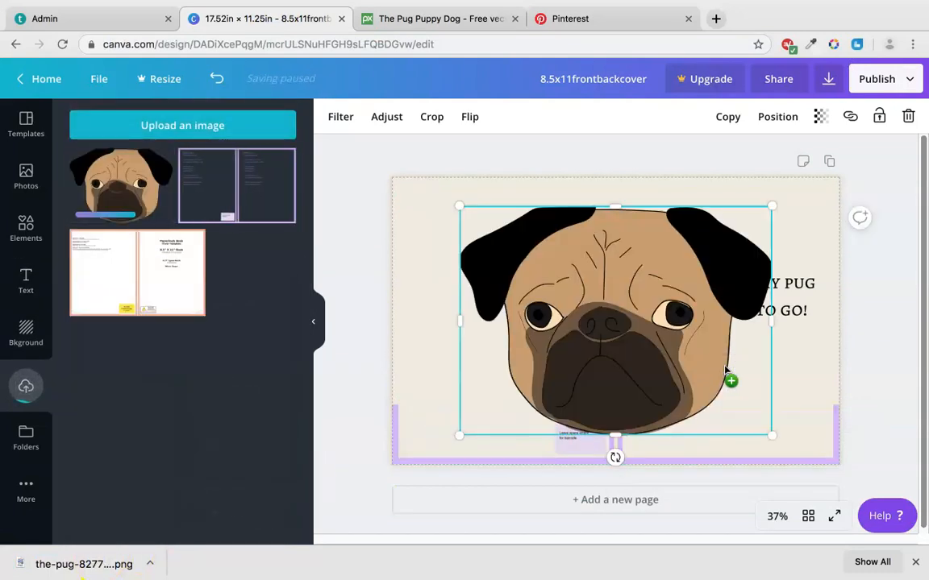
pyautogui.moveTo(460, 207); pyautogui.dragTo(654, 349)
pyautogui.moveTo(715, 380); pyautogui.dragTo(729, 370)
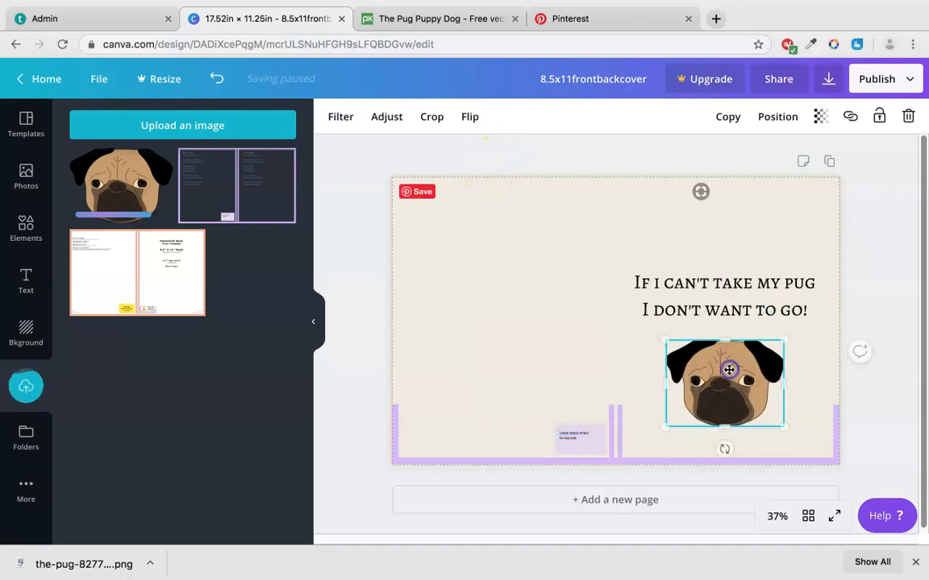
# Step: Return to the transparent pug results on Pixabay and open the detailed, tilted pug face illustration
pyautogui.click(441, 19)
pyautogui.click(381, 167)
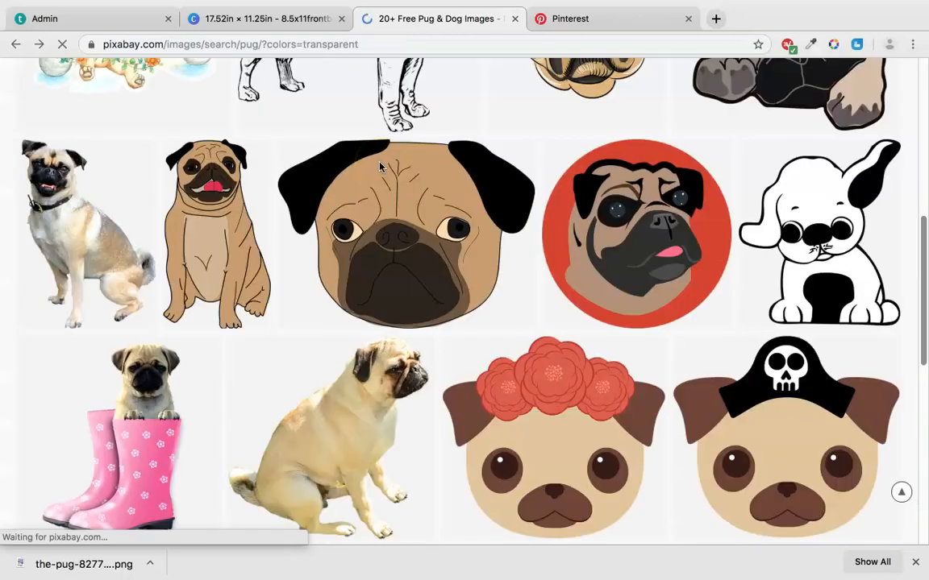
pyautogui.scroll(5, 682, 383)
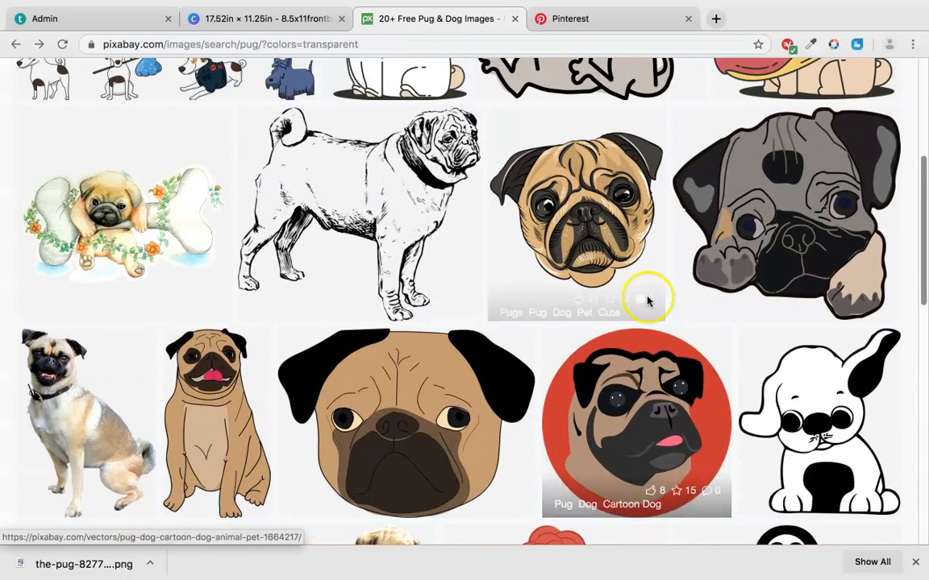
pyautogui.click(627, 224)
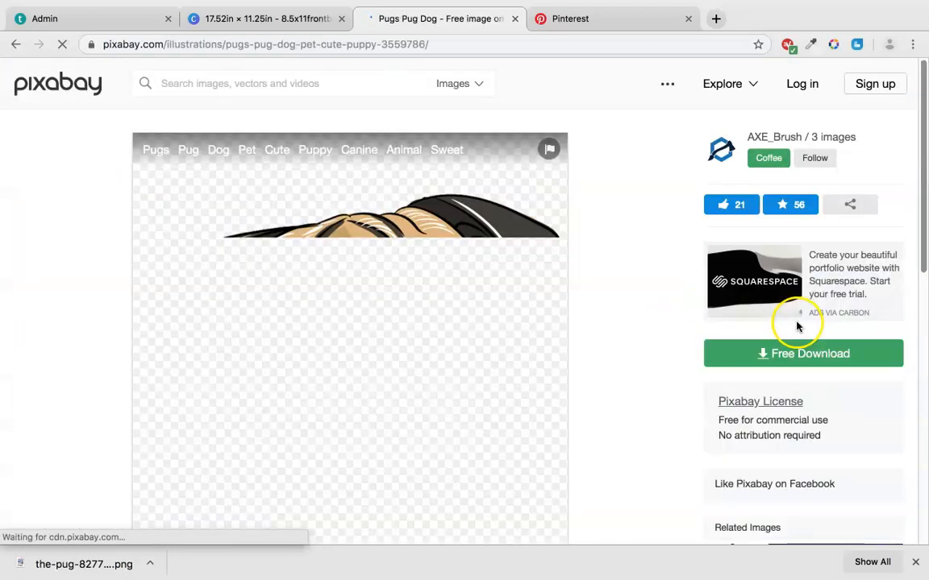
# Step: Download the detailed pug illustration as a 1600×1920 PNG, completing the captcha check, and reopen the size choices to select 4500×5400
pyautogui.click(805, 352)
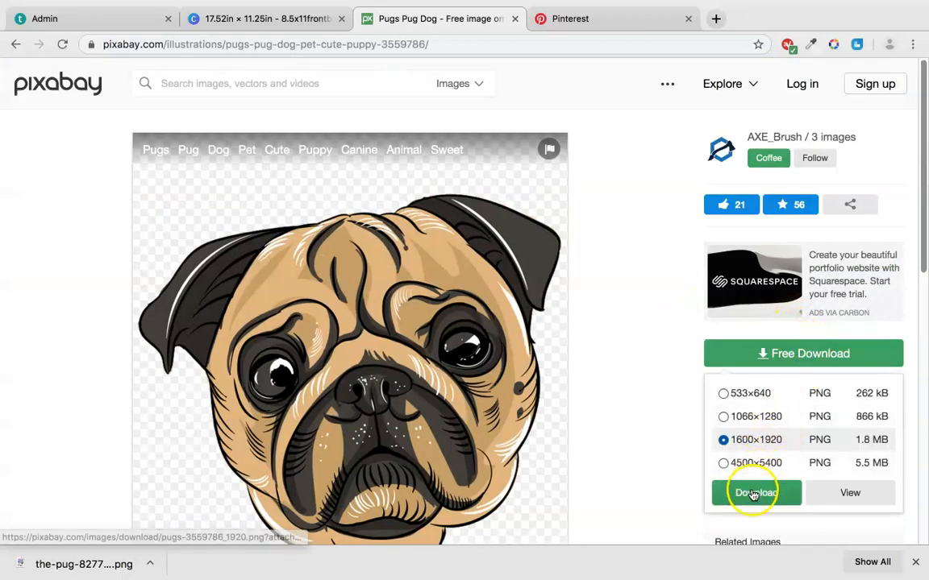
pyautogui.click(752, 492)
pyautogui.click(358, 323)
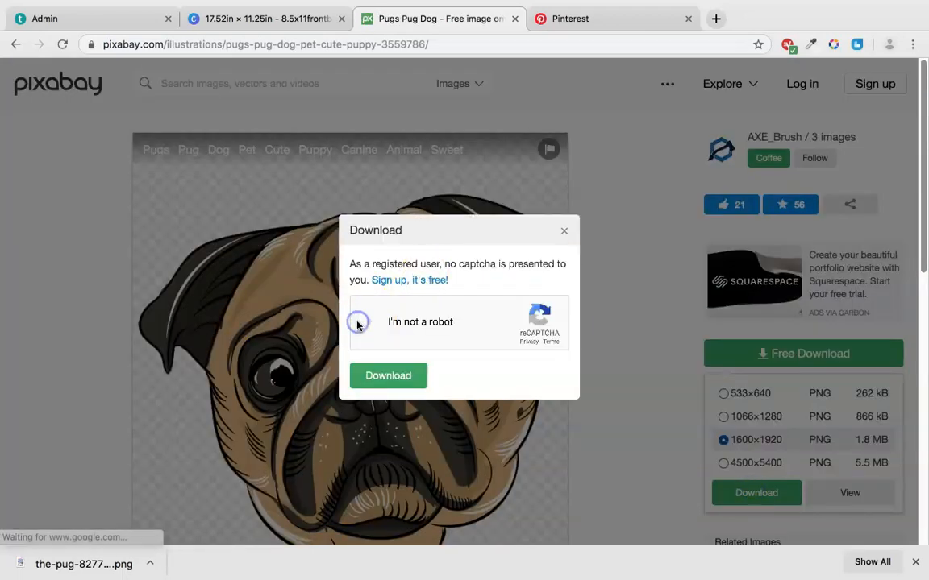
pyautogui.click(393, 376)
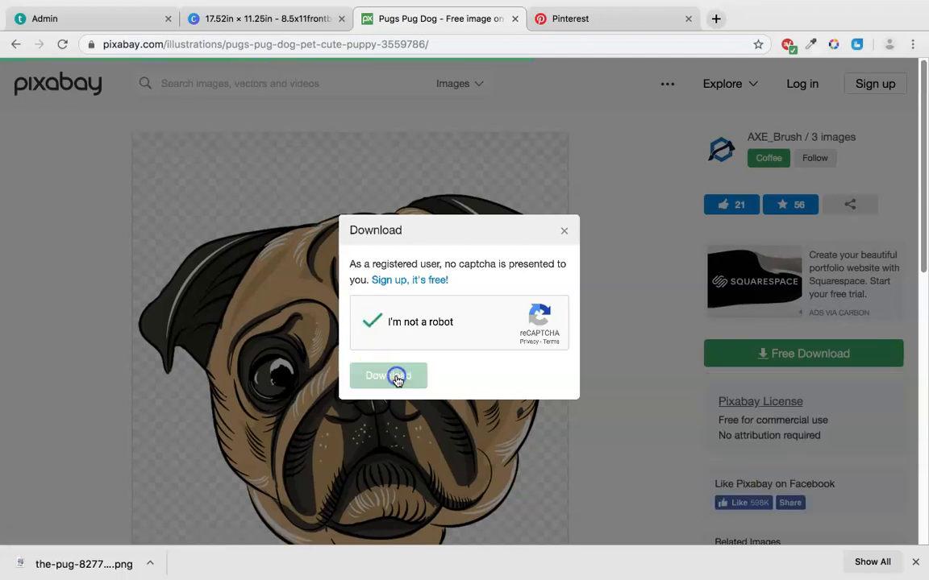
pyautogui.click(714, 358)
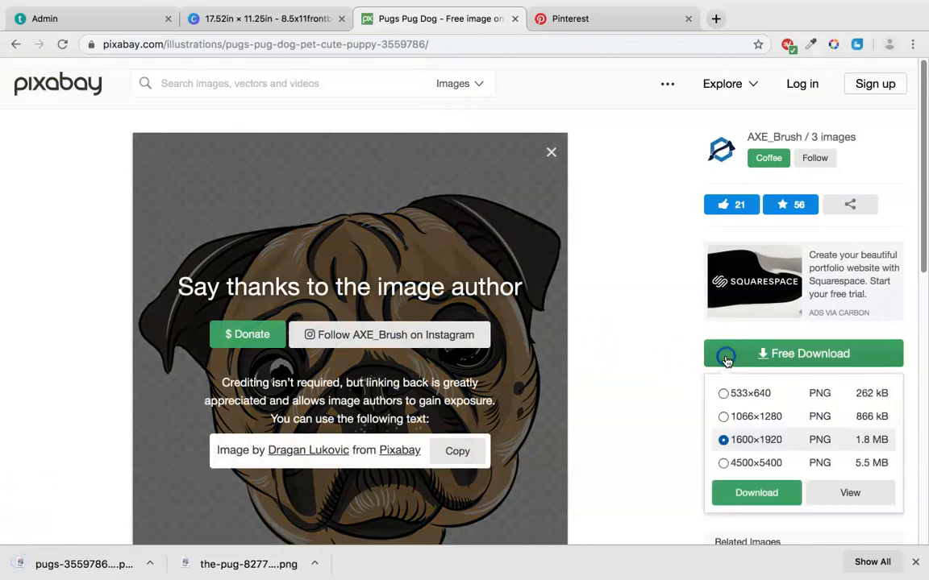
pyautogui.click(845, 465)
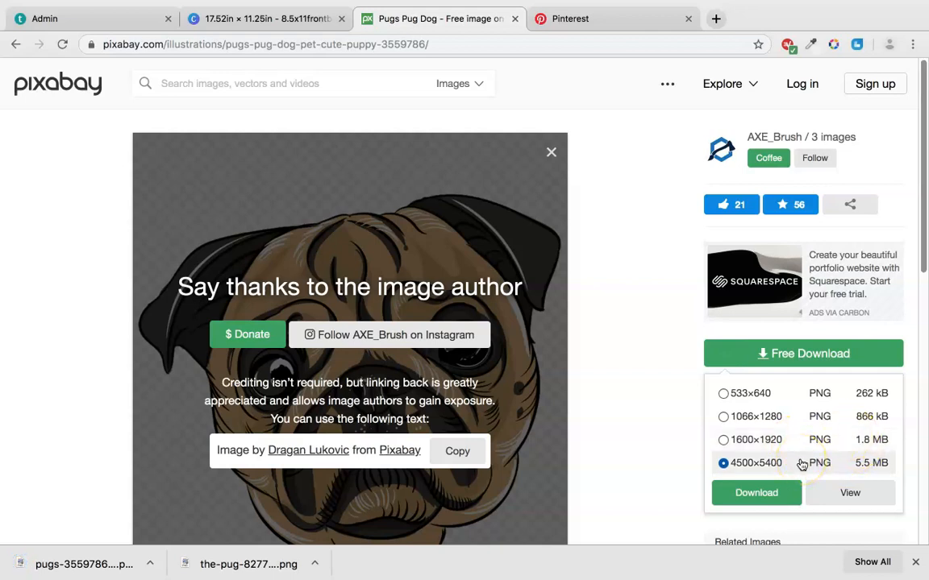
# Step: Switch to Canva and replace the flat pug face with the newly downloaded detailed pug illustration
pyautogui.click(291, 21)
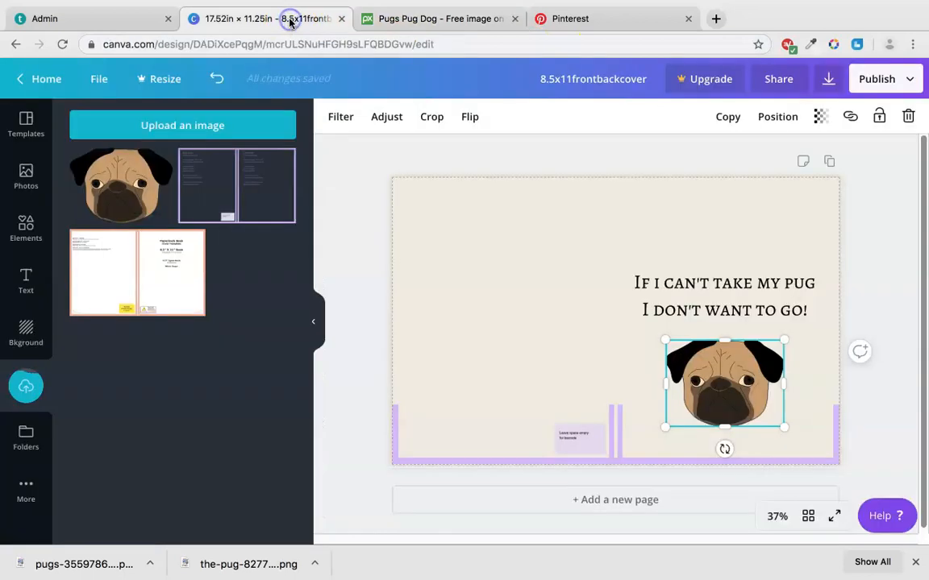
pyautogui.press('Delete')
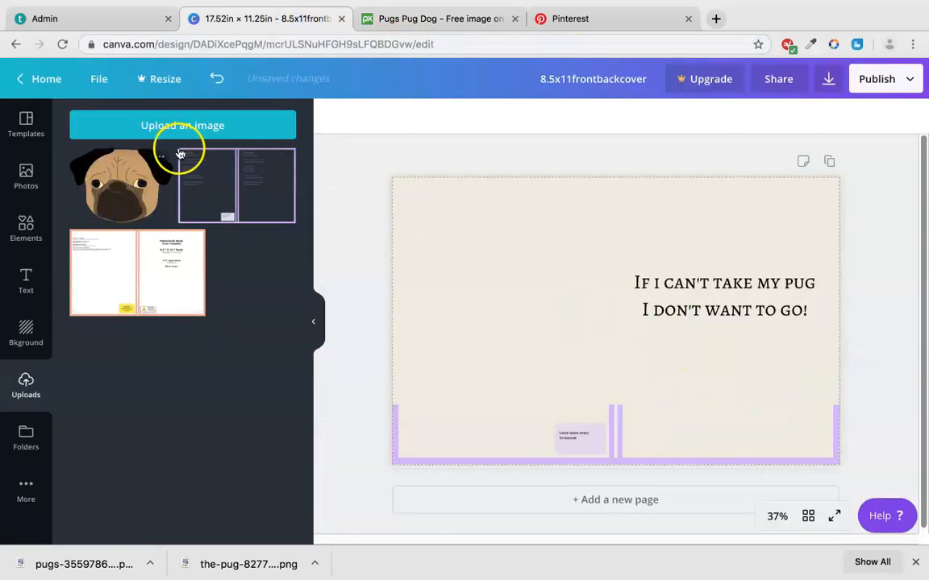
pyautogui.moveTo(105, 564); pyautogui.dragTo(655, 423)
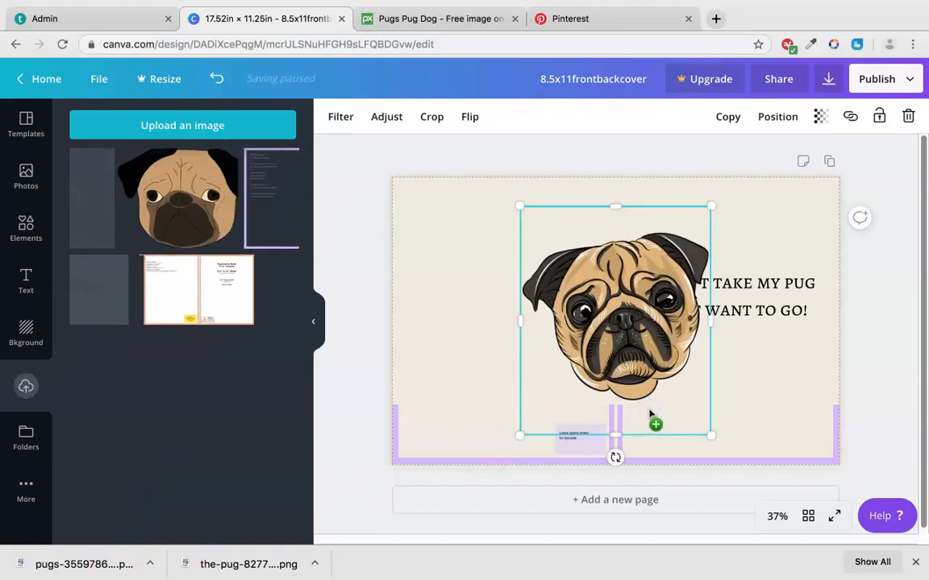
# Step: Shrink the detailed pug face, move the heading higher on the front cover and position the pug centrally below it
pyautogui.moveTo(520, 203); pyautogui.dragTo(636, 291)
pyautogui.moveTo(715, 290); pyautogui.dragTo(713, 264)
pyautogui.moveTo(675, 355); pyautogui.dragTo(733, 356)
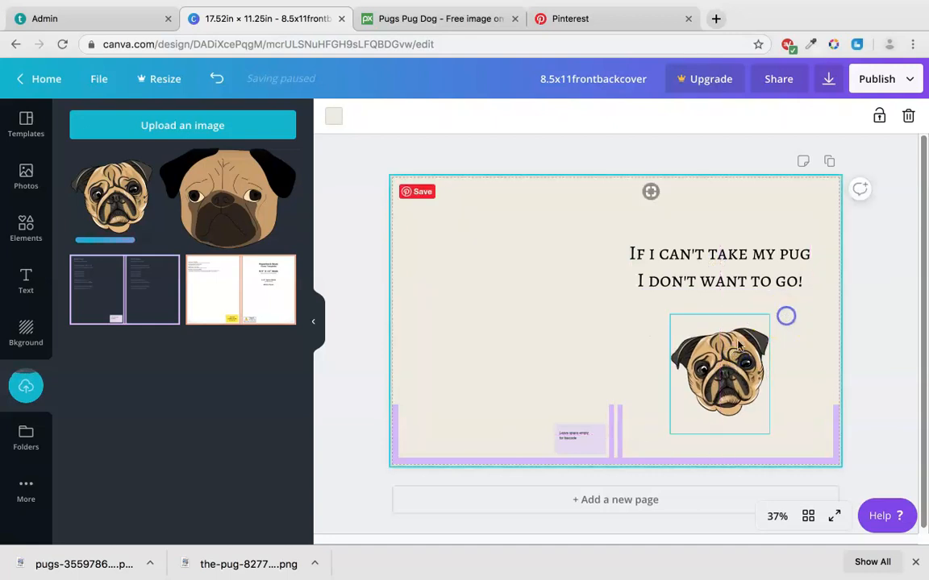
# Step: Lower the cover template overlay's top edge to about mid-page and centre the heading and pug together between the front cover guides
pyautogui.click(616, 409)
pyautogui.moveTo(614, 398); pyautogui.dragTo(618, 331)
pyautogui.moveTo(638, 278); pyautogui.dragTo(746, 326)
pyautogui.moveTo(746, 269); pyautogui.dragTo(752, 270)
pyautogui.click(674, 321)
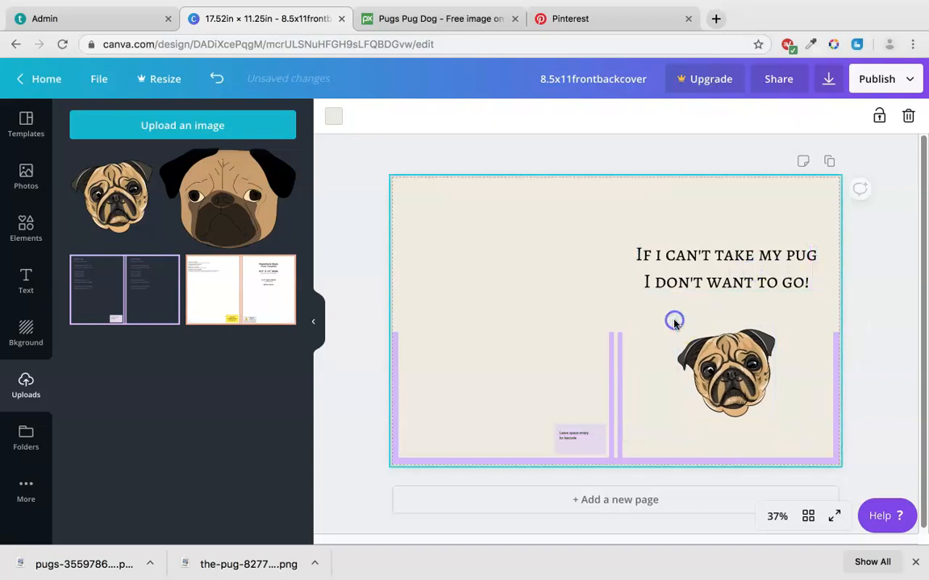
# Step: Readjust the height of the template overlay, keeping its lower guides in view, and enlarge the pug face below the heading
pyautogui.moveTo(620, 331); pyautogui.dragTo(626, 184)
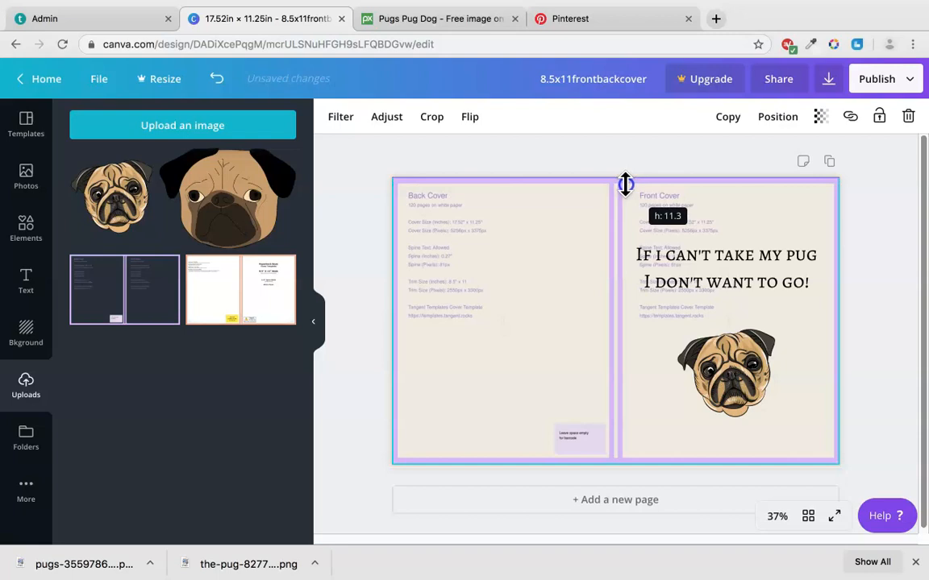
pyautogui.moveTo(626, 184); pyautogui.dragTo(636, 350)
pyautogui.click(716, 343)
pyautogui.moveTo(775, 314)
pyautogui.mouseDown()
pyautogui.moveTo(809, 287)
pyautogui.moveTo(769, 315)
pyautogui.mouseUp()
pyautogui.click(819, 305)
# Step: Raise the template overlay's top edge slightly and enlarge the heading and pug together
pyautogui.click(646, 353)
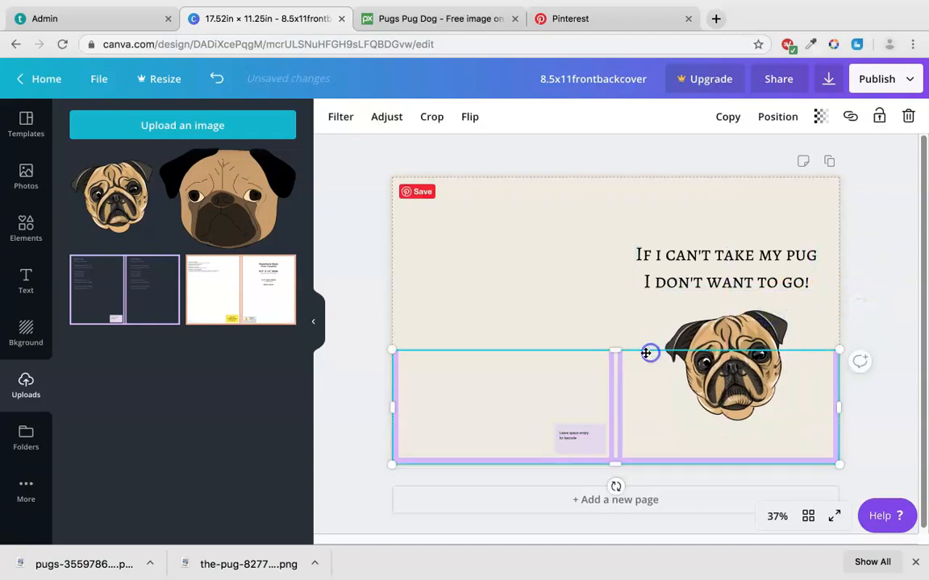
pyautogui.moveTo(614, 349)
pyautogui.mouseDown()
pyautogui.moveTo(619, 174)
pyautogui.moveTo(625, 338)
pyautogui.mouseUp()
pyautogui.moveTo(637, 269); pyautogui.dragTo(726, 322)
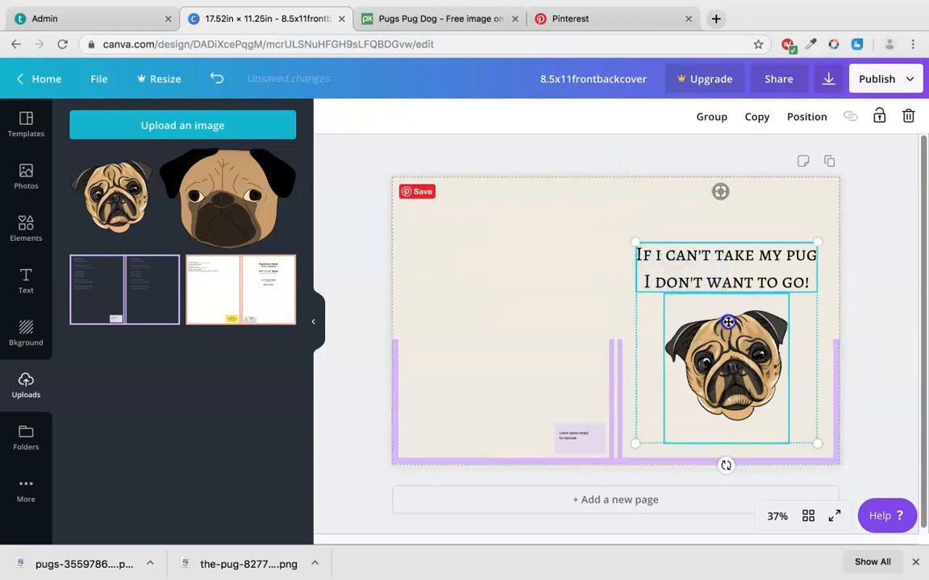
pyautogui.moveTo(817, 236); pyautogui.dragTo(818, 234)
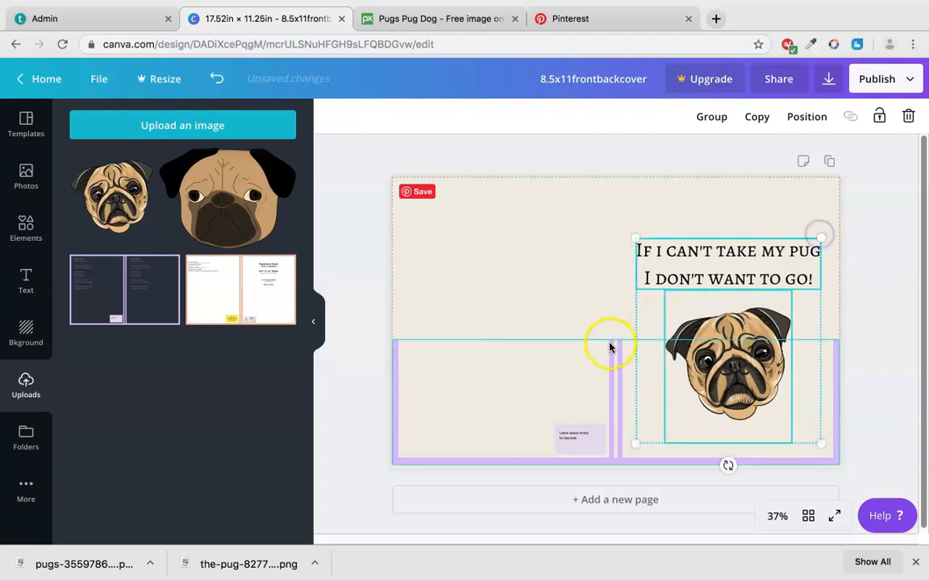
# Step: Lower the template overlay's top edge slightly and align the pug face centrally beneath the heading
pyautogui.click(610, 346)
pyautogui.moveTo(609, 346)
pyautogui.mouseDown()
pyautogui.moveTo(623, 183)
pyautogui.moveTo(625, 350)
pyautogui.mouseUp()
pyautogui.click(735, 339)
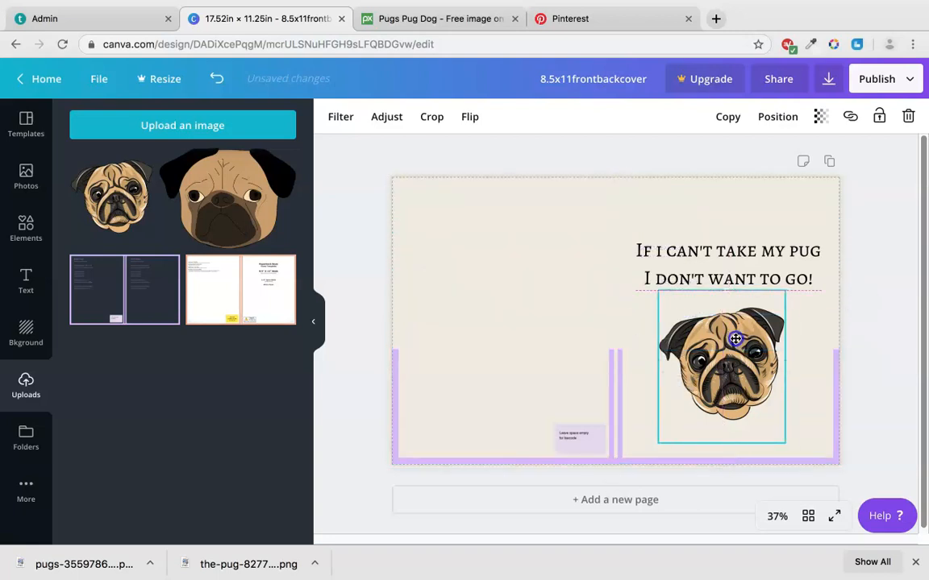
pyautogui.moveTo(735, 339); pyautogui.dragTo(743, 337)
pyautogui.click(883, 350)
# Step: Stretch the template overlay to full page height to check the front cover layout, remove the overlay and select the heading
pyautogui.click(570, 385)
pyautogui.moveTo(615, 349); pyautogui.dragTo(611, 172)
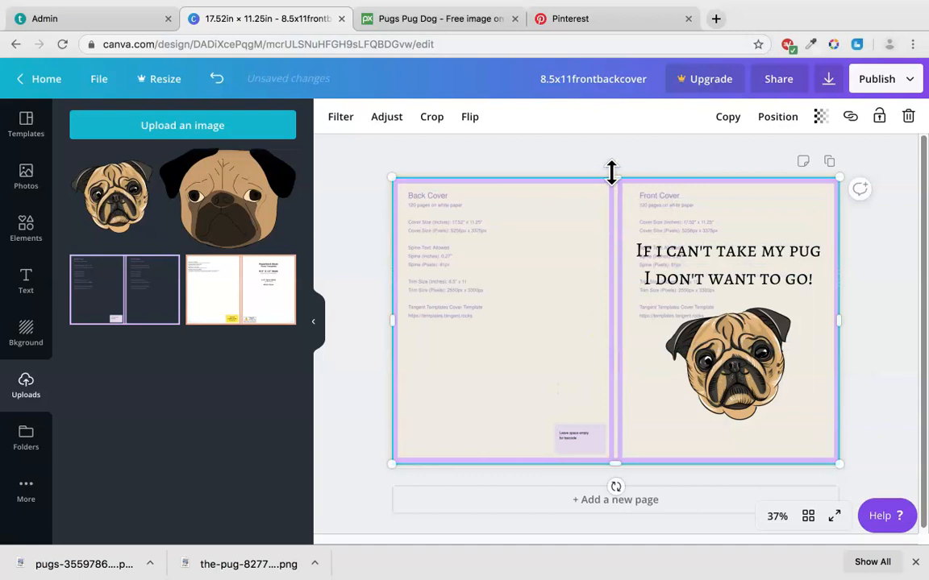
pyautogui.click(669, 234)
pyautogui.click(670, 239)
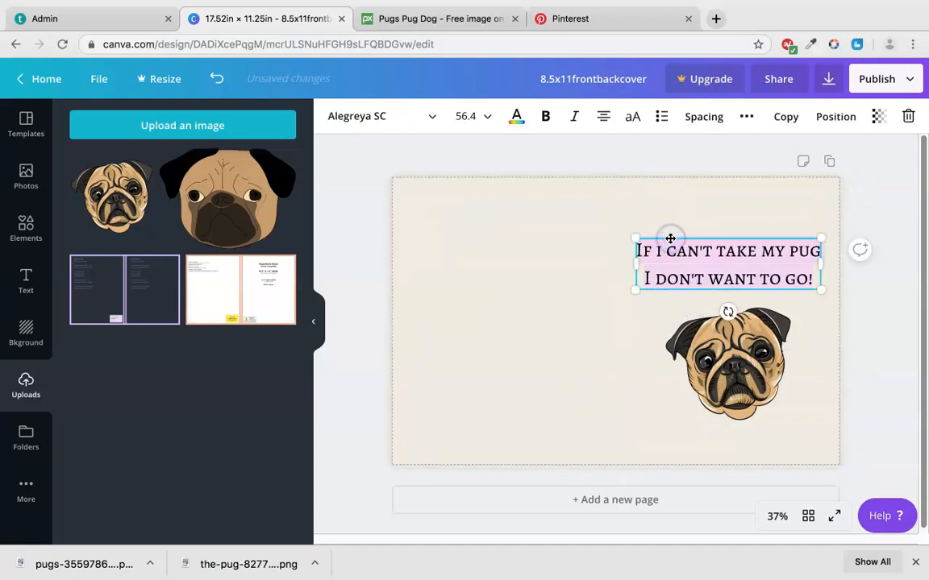
# Step: Keep the Alegreya SC font and make the heading's second line, "I don't want to go!", bold
pyautogui.click(415, 116)
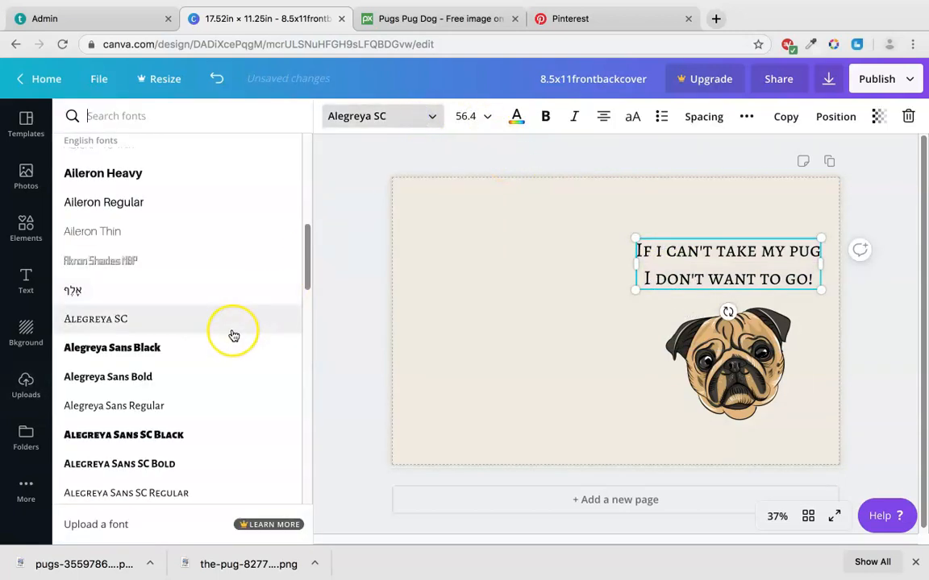
pyautogui.tripleClick(755, 281)
pyautogui.click(546, 116)
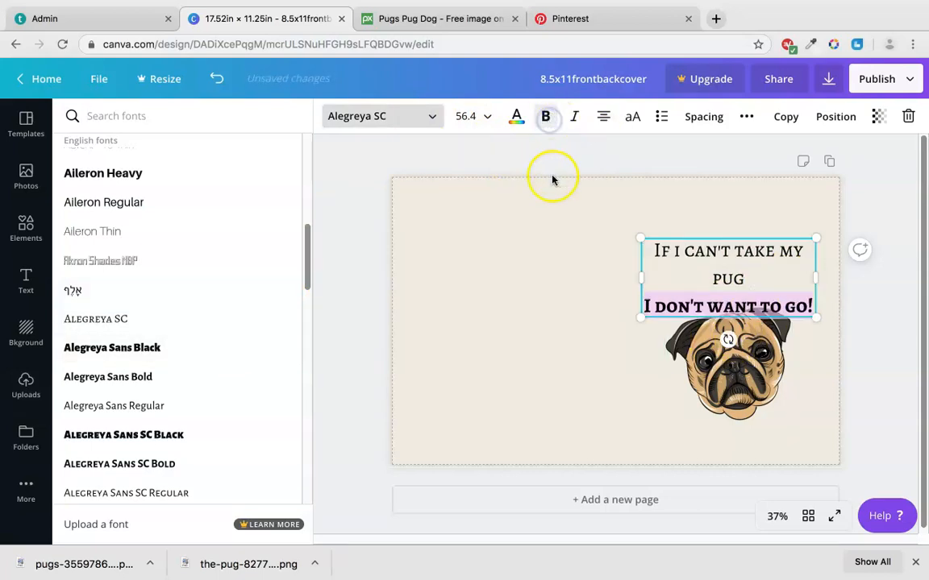
# Step: Set the font size of the whole heading to 48
pyautogui.click(729, 279)
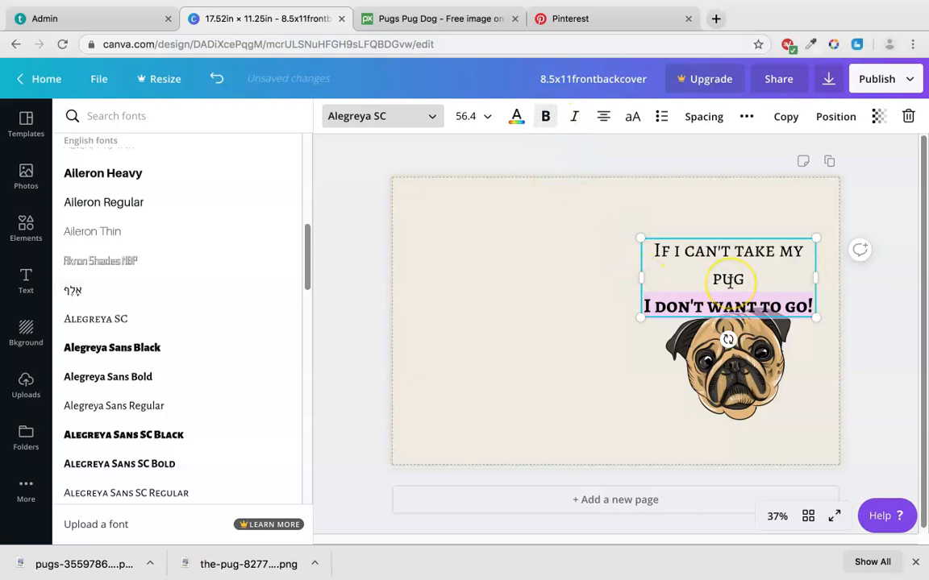
pyautogui.press('super+a')
pyautogui.click(781, 267)
pyautogui.click(782, 269)
pyautogui.press('super+a')
pyautogui.click(476, 116)
pyautogui.scroll(-5, 491, 267)
pyautogui.scroll(1, 491, 258)
pyautogui.click(499, 245)
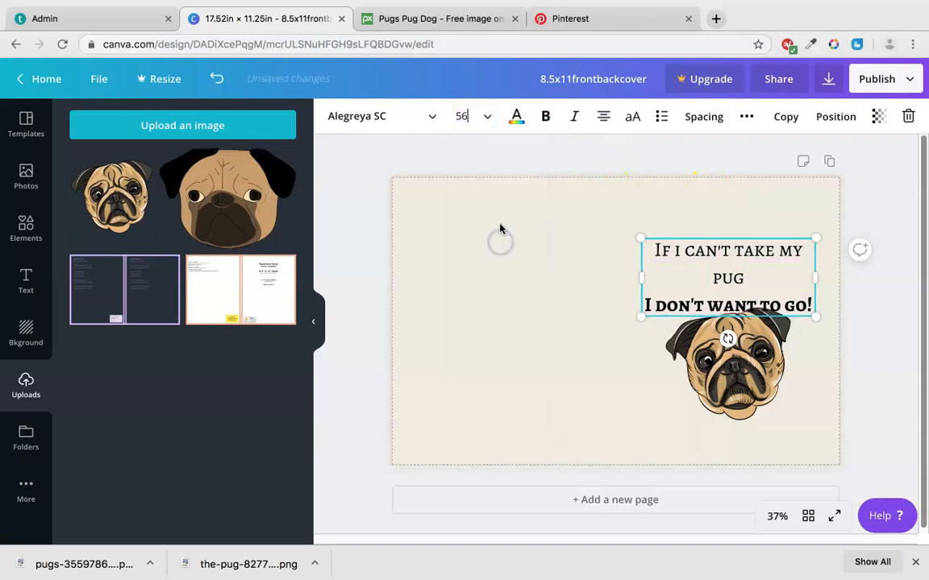
pyautogui.click(494, 118)
pyautogui.click(488, 247)
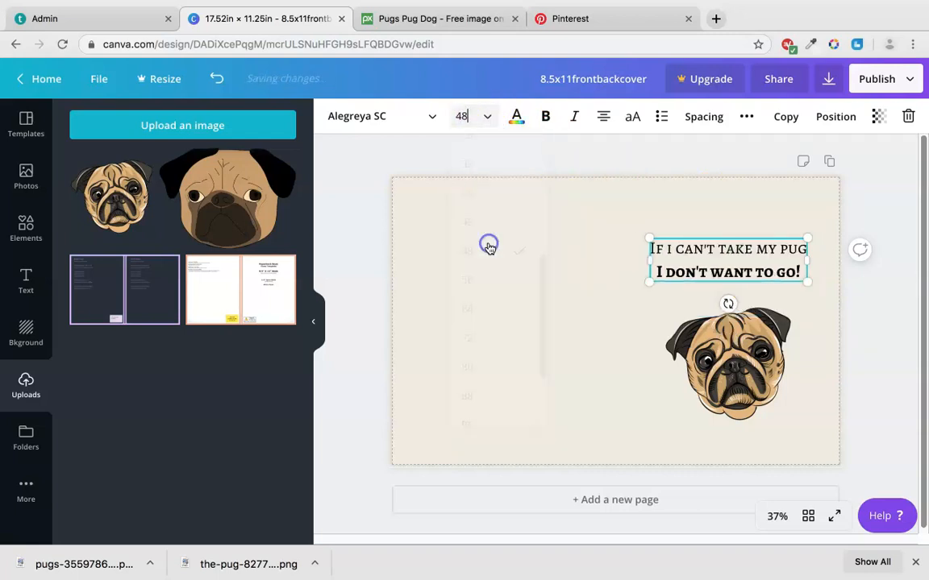
# Step: Move the heading slightly down, closer to the pug and centred above it
pyautogui.click(548, 265)
pyautogui.click(767, 273)
pyautogui.moveTo(767, 273); pyautogui.dragTo(770, 281)
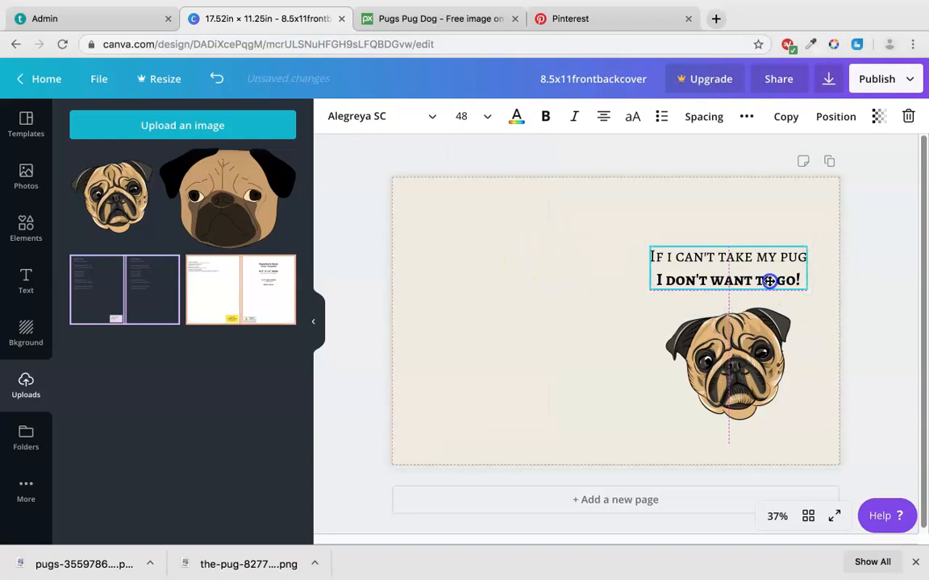
pyautogui.click(846, 290)
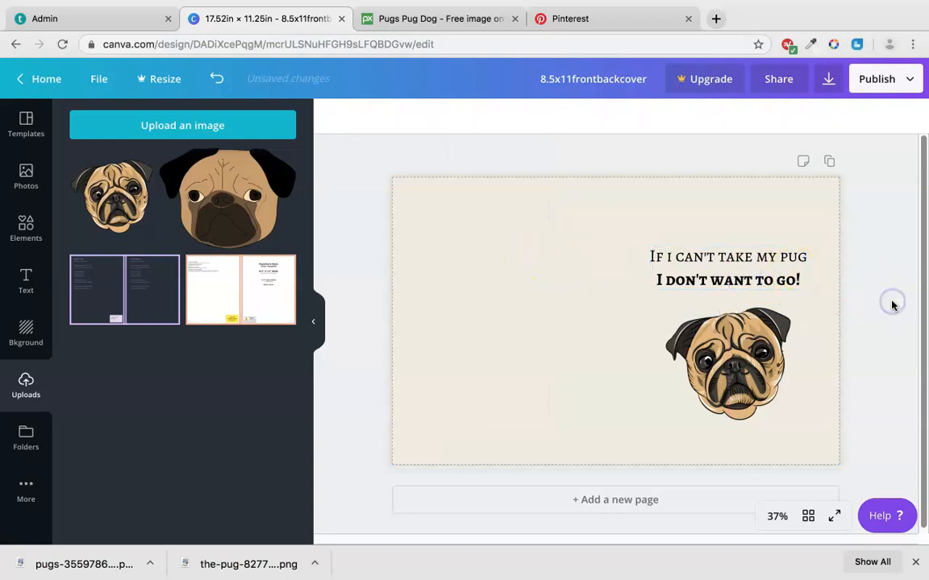
pyautogui.click(828, 80)
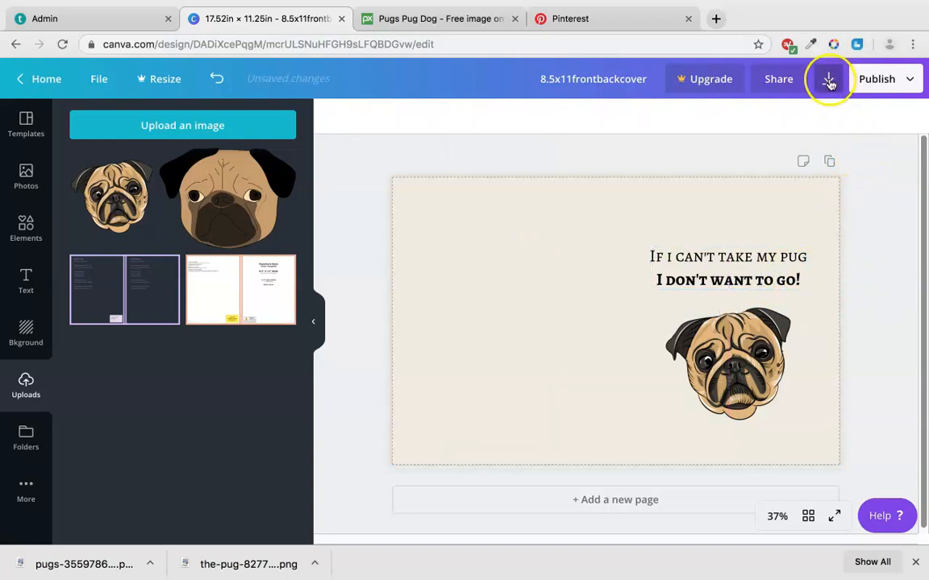
pyautogui.click(820, 184)
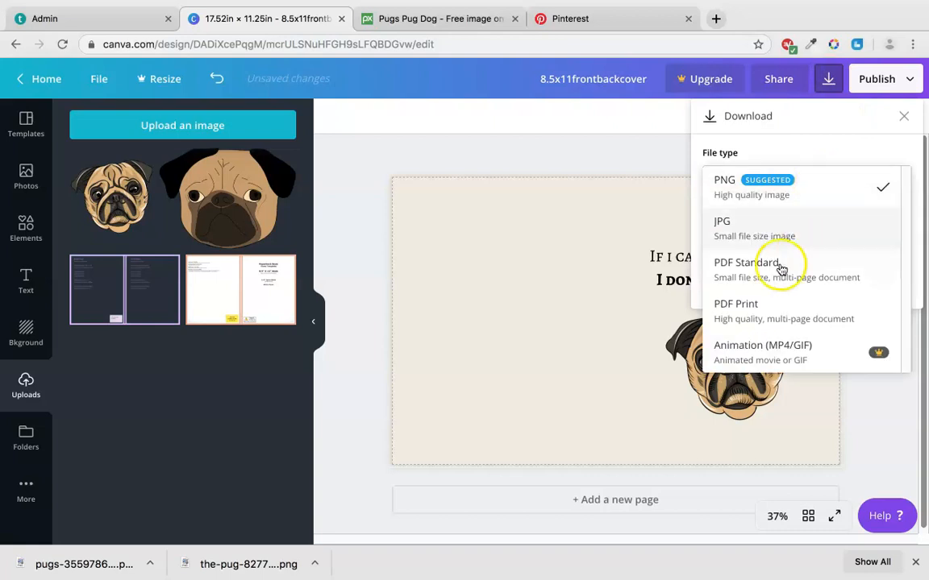
pyautogui.click(537, 296)
pyautogui.click(27, 266)
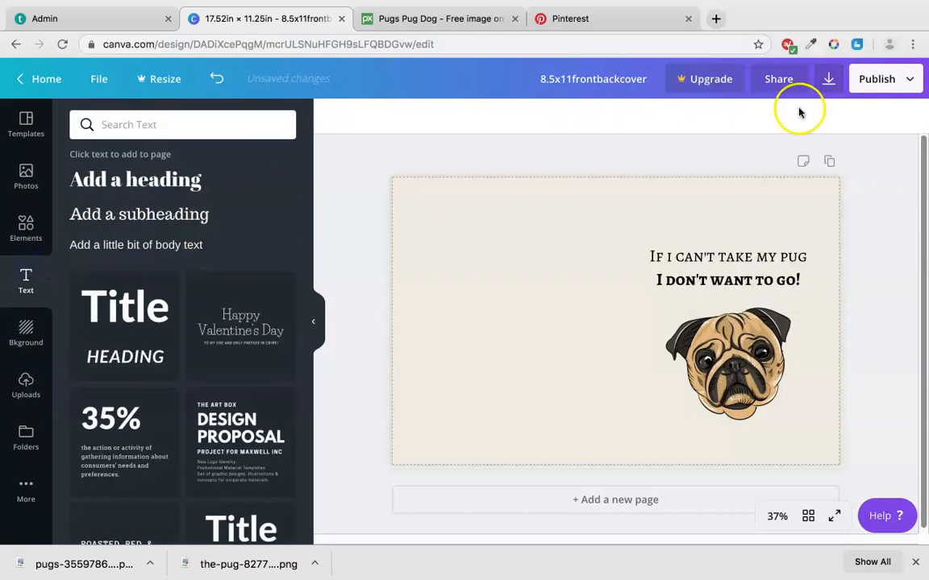
# Step: Download the cover design as a PDF Print file
pyautogui.click(835, 91)
pyautogui.click(805, 181)
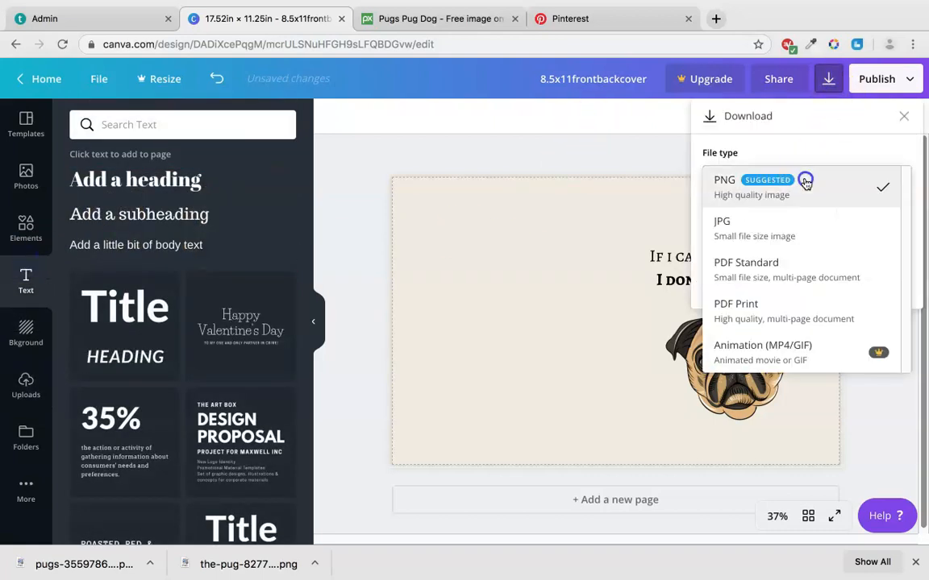
pyautogui.click(830, 327)
pyautogui.click(848, 250)
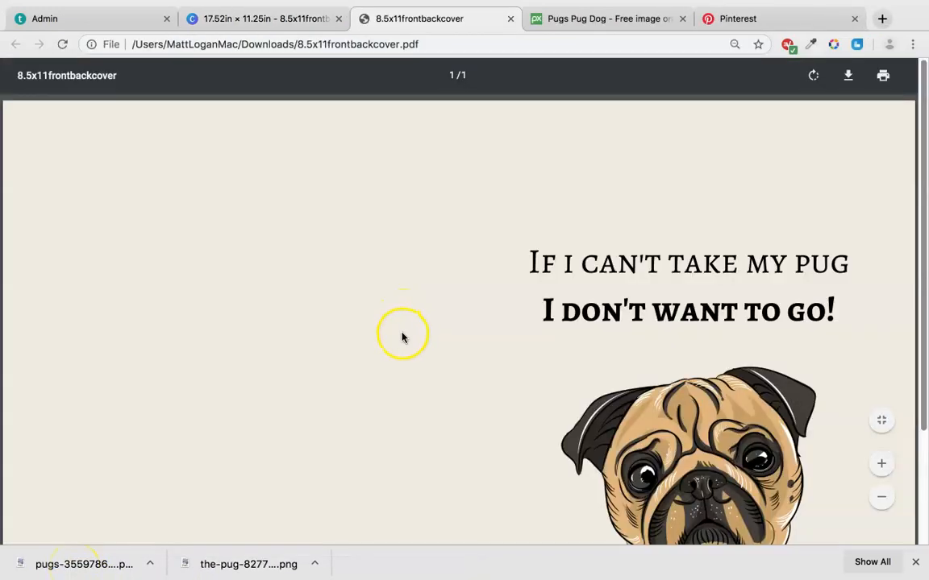
# Step: Zoom out the exported 8.5x11frontbackcover PDF and examine the heading and pug placement on the full cover
pyautogui.press('super+minus')
pyautogui.press('super+minus')
pyautogui.press('super+minus')
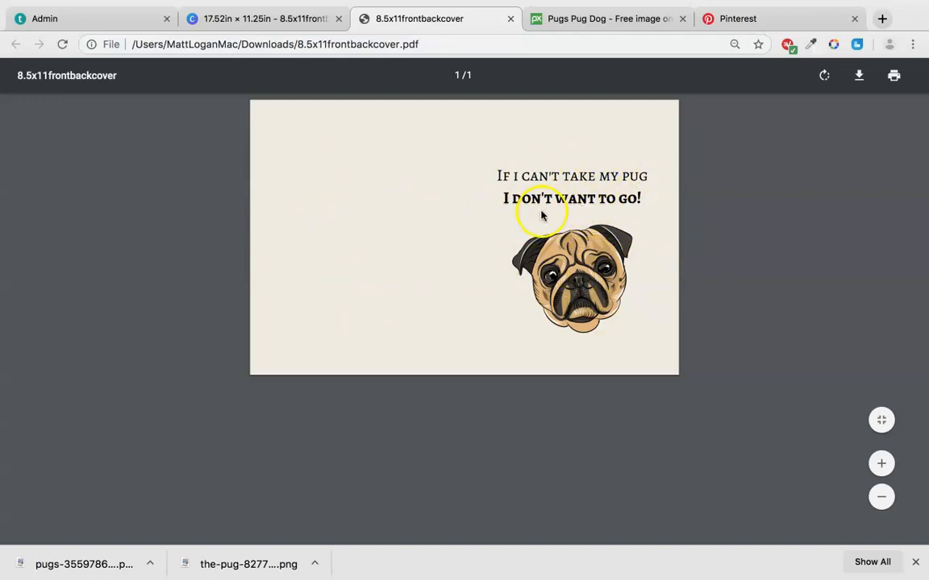
pyautogui.moveTo(560, 183); pyautogui.dragTo(642, 200)
pyautogui.click(653, 199)
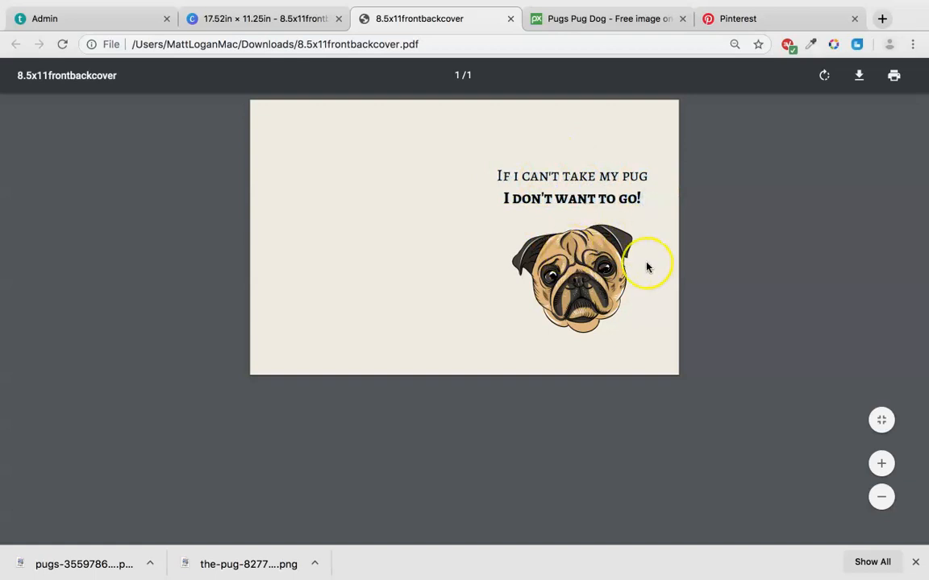
# Step: Switch back to the cover design in Canva and dismiss the Canva Pro trial offer
pyautogui.click(607, 18)
pyautogui.click(439, 19)
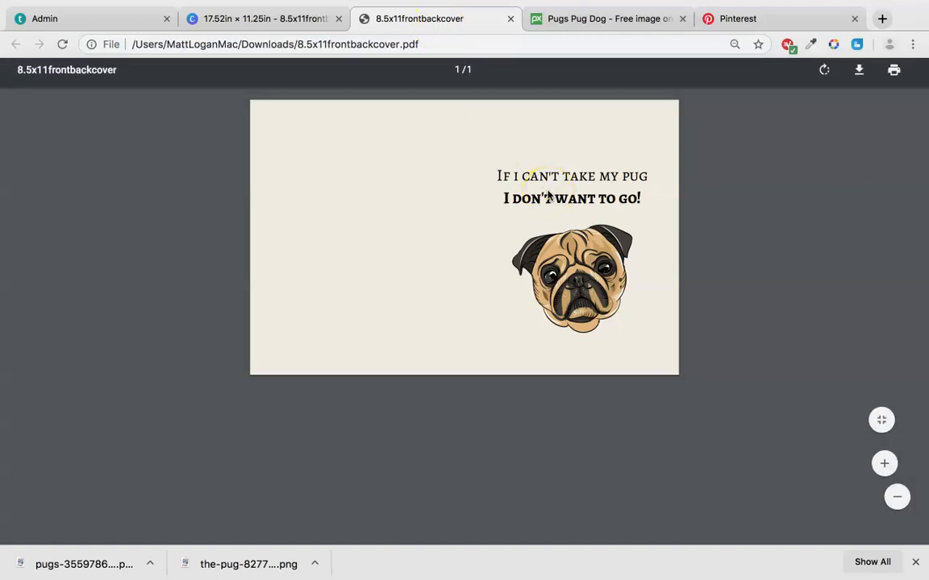
pyautogui.click(283, 17)
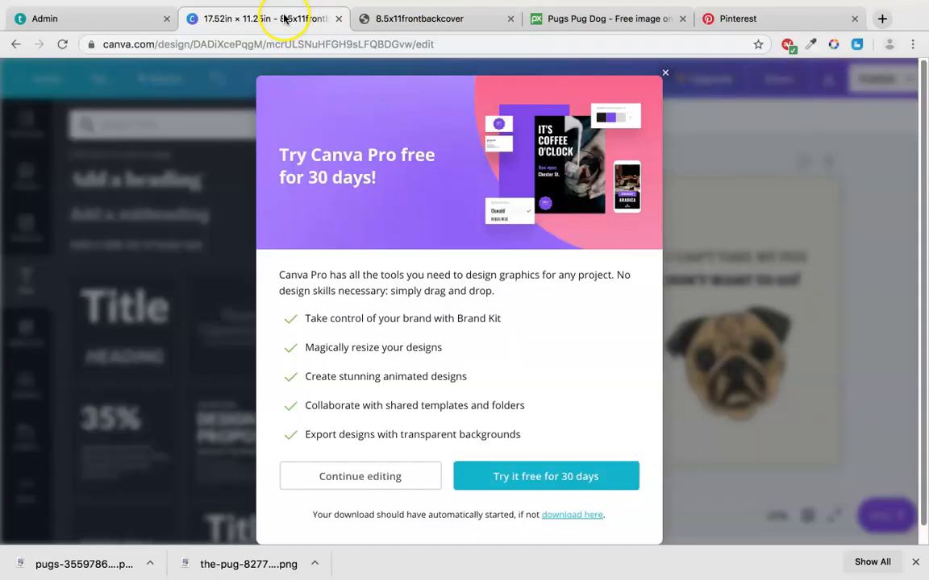
pyautogui.click(779, 215)
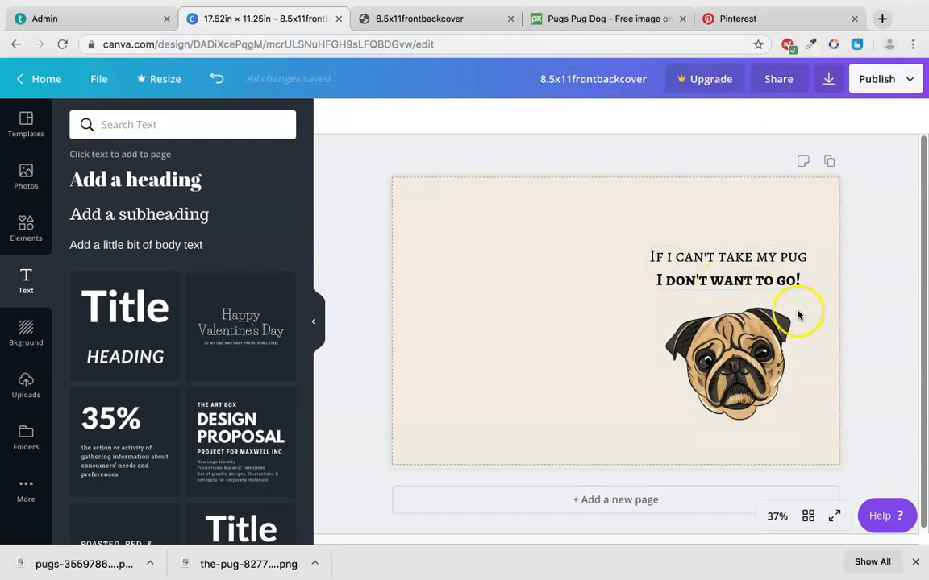
pyautogui.click(732, 358)
pyautogui.click(856, 326)
pyautogui.click(725, 280)
pyautogui.click(868, 312)
pyautogui.click(770, 246)
pyautogui.click(777, 219)
pyautogui.click(770, 266)
pyautogui.click(782, 236)
pyautogui.click(765, 252)
pyautogui.click(742, 223)
pyautogui.click(742, 258)
pyautogui.click(769, 232)
# Step: Move the pug face slightly up, closer to the heading, and deselect it
pyautogui.click(761, 345)
pyautogui.moveTo(761, 345); pyautogui.dragTo(759, 336)
pyautogui.click(852, 345)
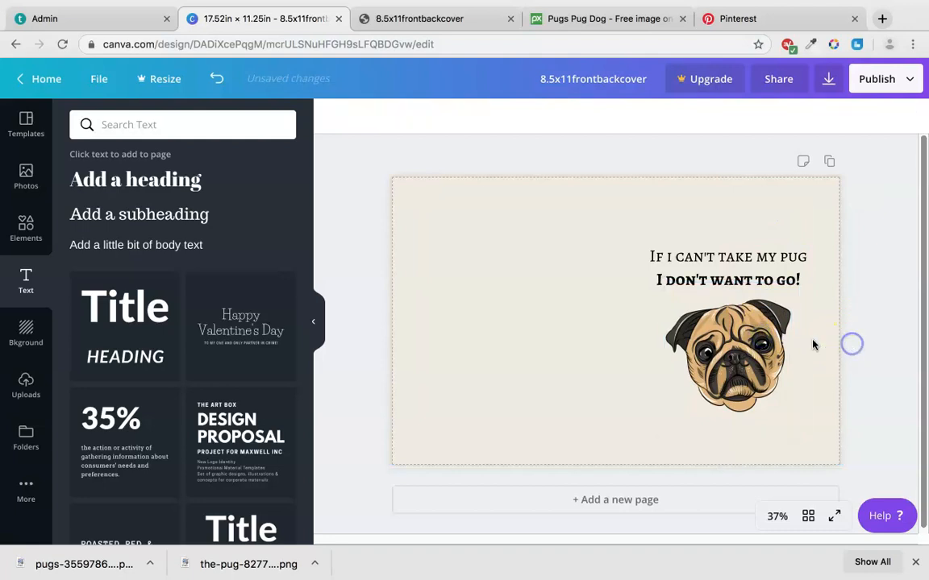
pyautogui.click(574, 325)
pyautogui.click(903, 216)
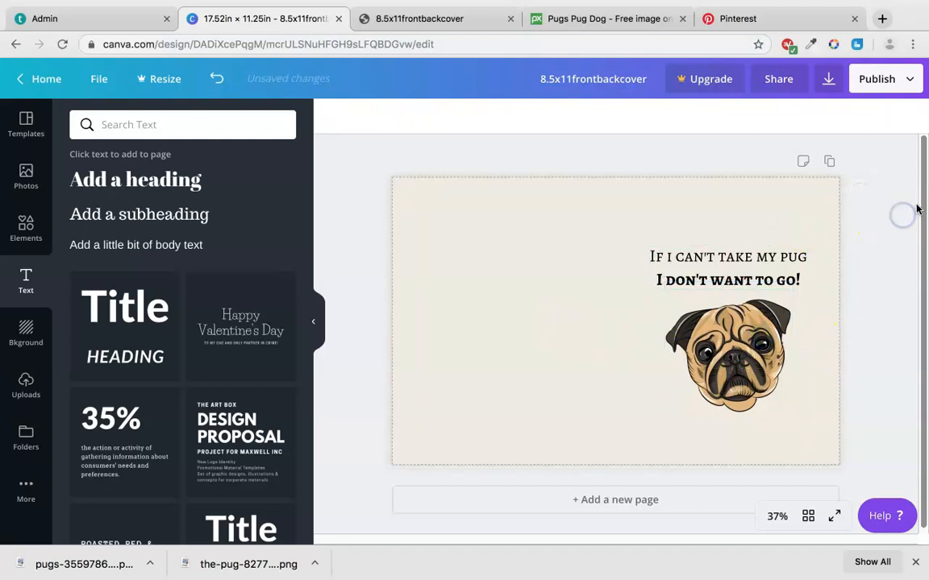
pyautogui.moveTo(925, 199)
pyautogui.mouseDown()
pyautogui.moveTo(926, 229)
pyautogui.moveTo(925, 190)
pyautogui.mouseUp()
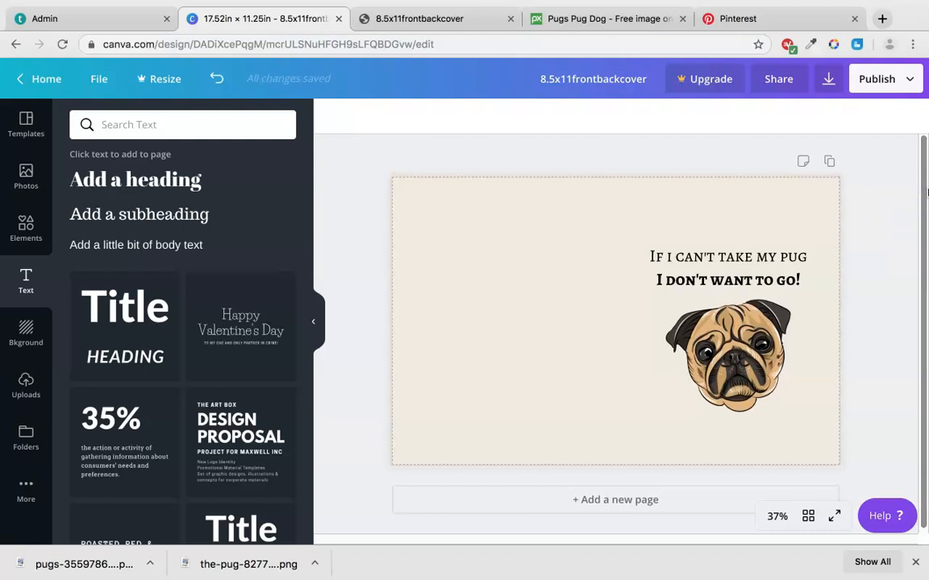